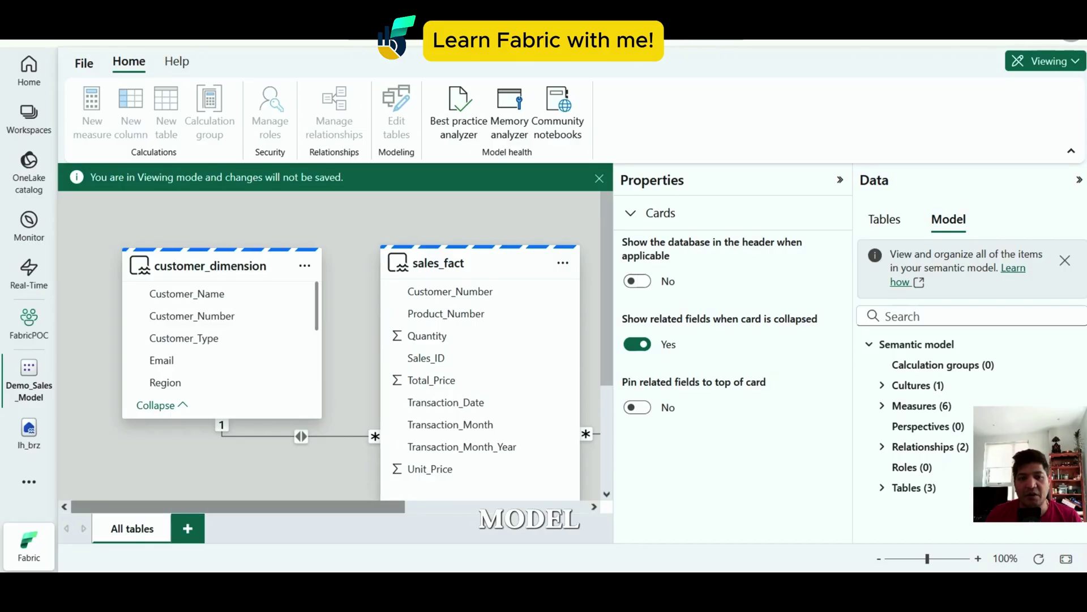
# Switch the semantic model to editing mode and review the formulas of the Total Products and Total Sales measures
pyautogui.hscroll(5, 509, 358)
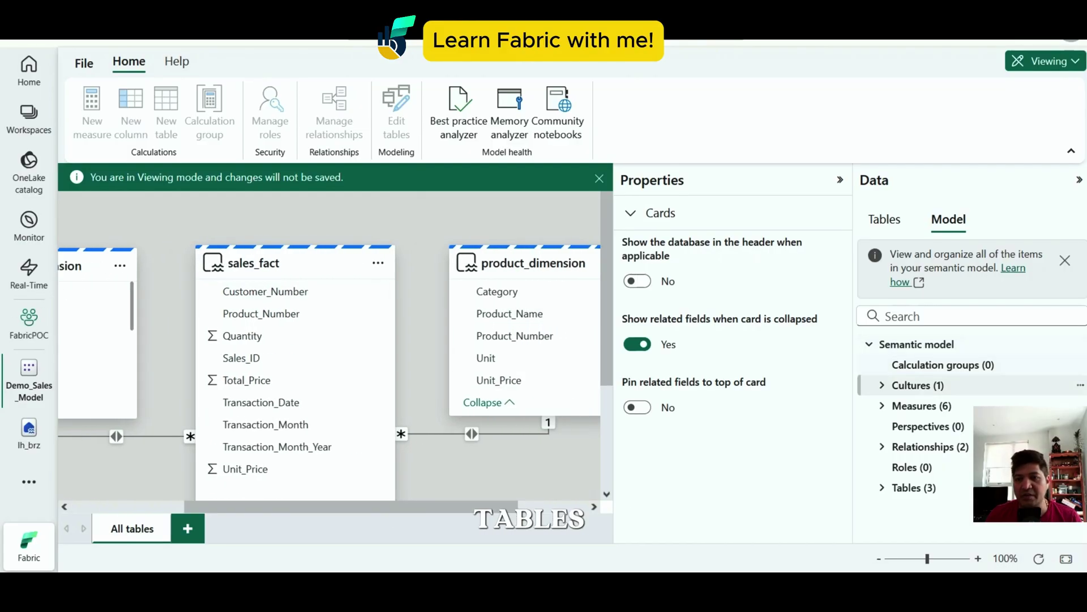
pyautogui.click(1045, 61)
pyautogui.click(940, 95)
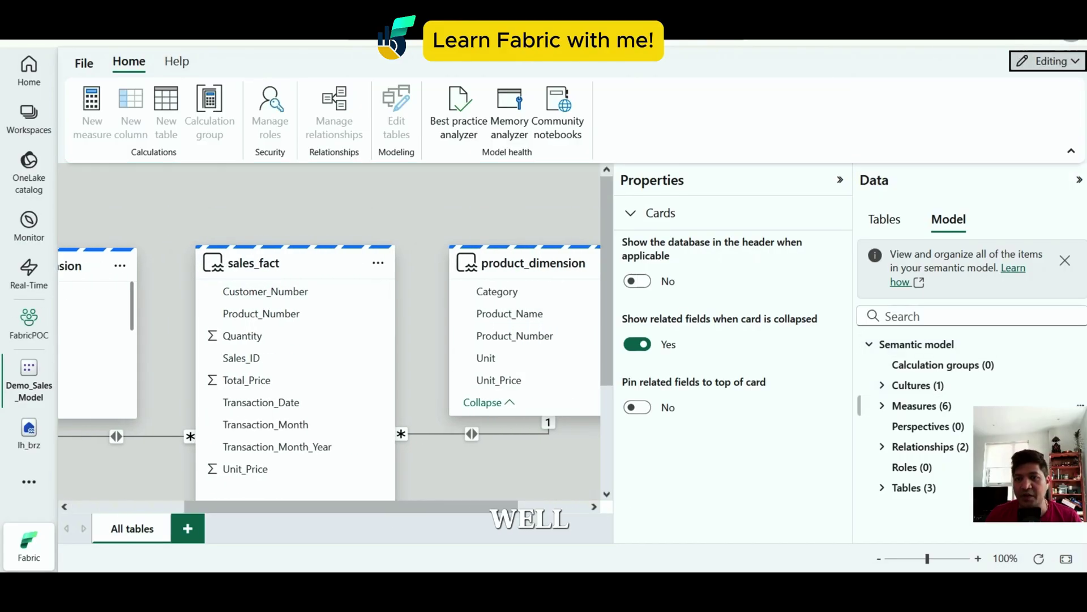
pyautogui.click(922, 406)
pyautogui.click(945, 468)
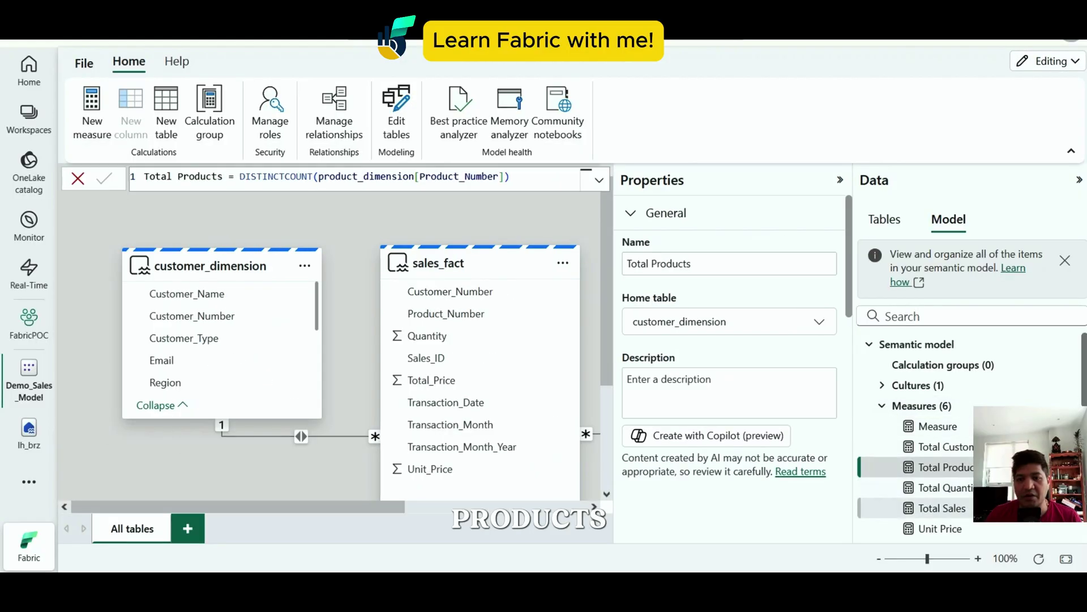
pyautogui.click(942, 508)
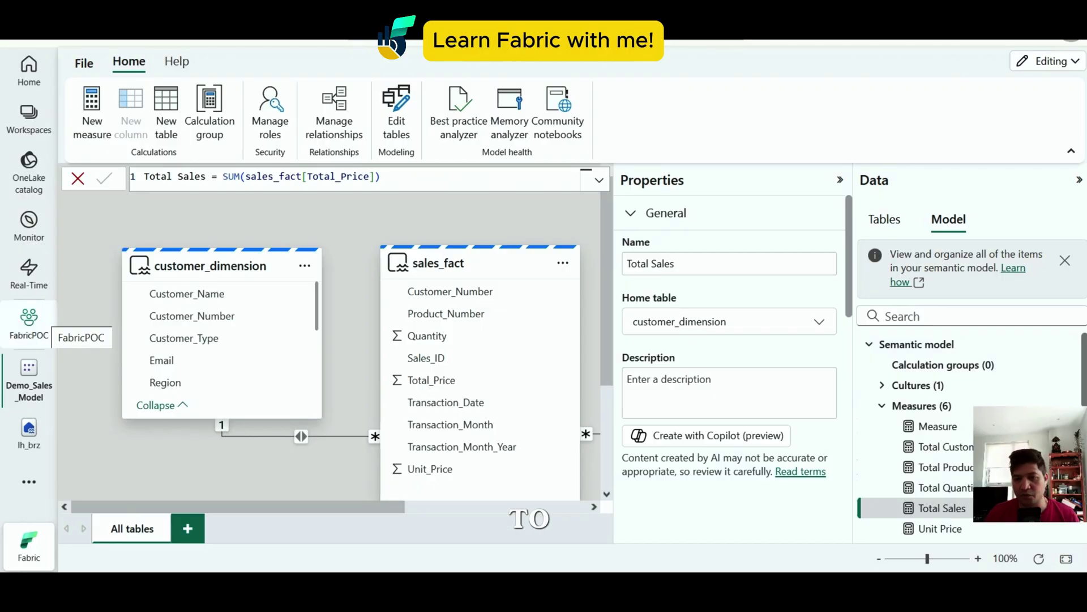
# Create a new data agent named sales_agent in the FabricPOC workspace
pyautogui.click(29, 324)
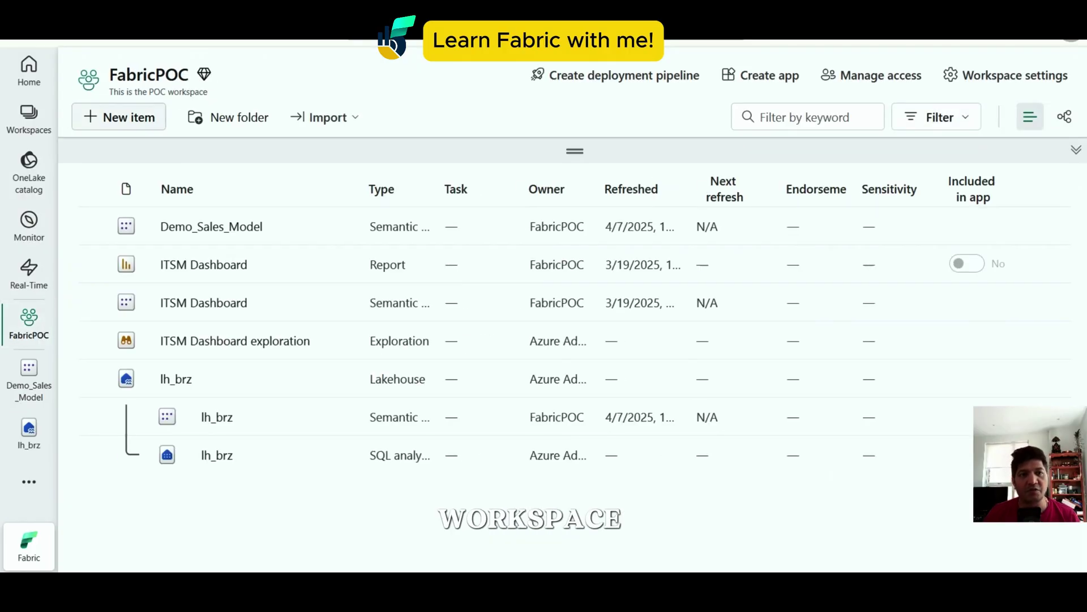
pyautogui.click(119, 116)
pyautogui.click(993, 113)
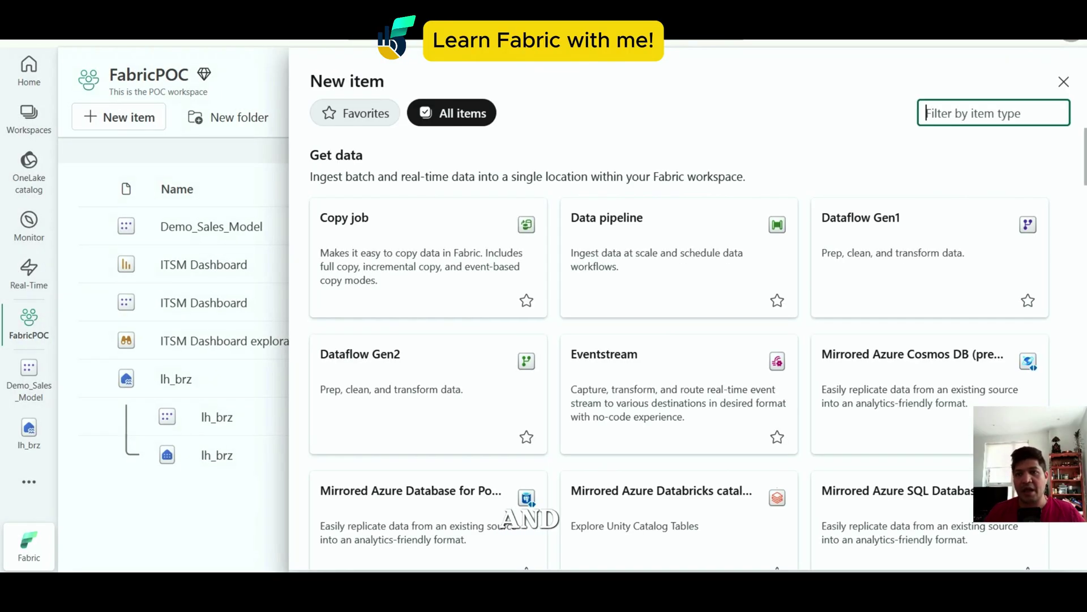
pyautogui.write('data')
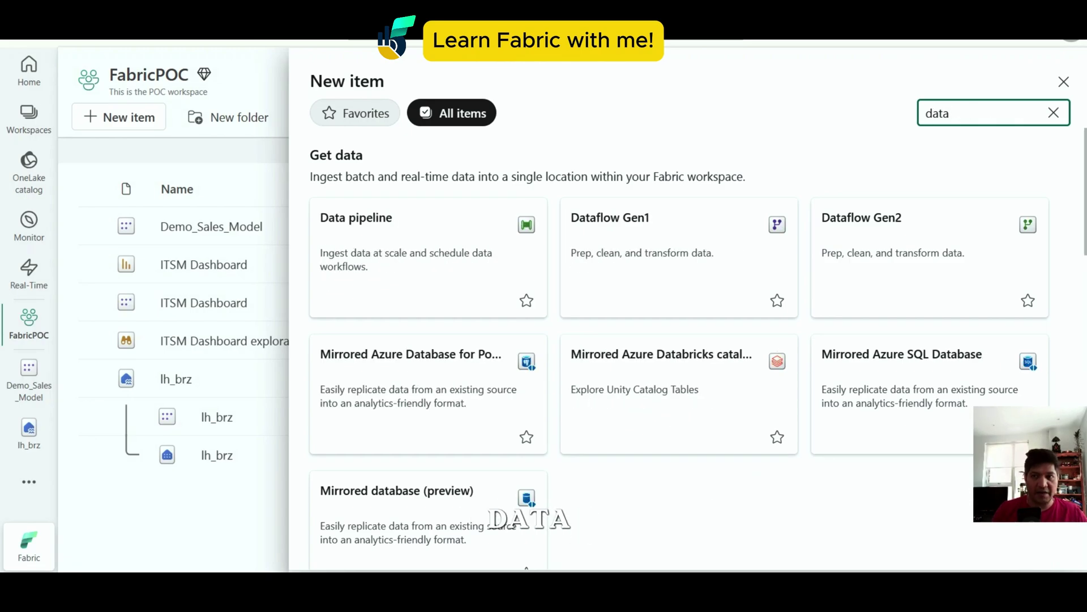
pyautogui.write(' age')
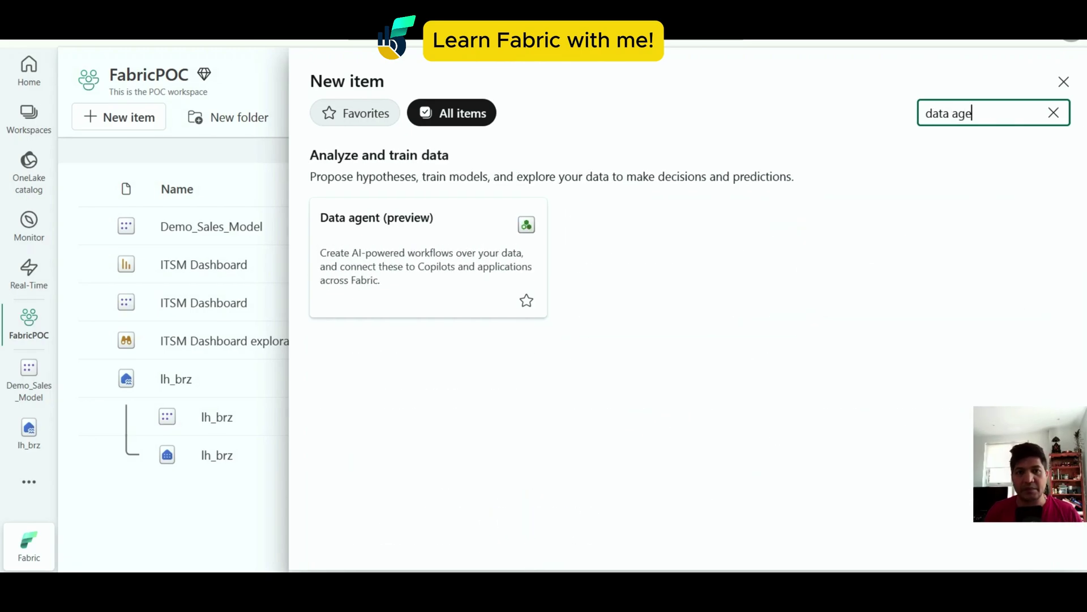
pyautogui.click(428, 258)
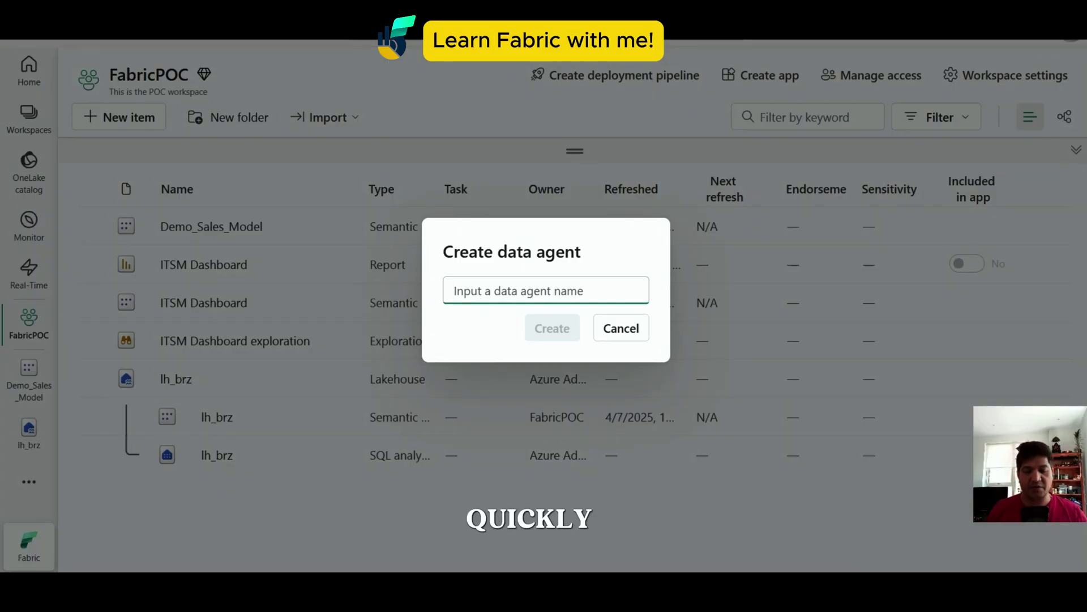
pyautogui.write('sales_agent')
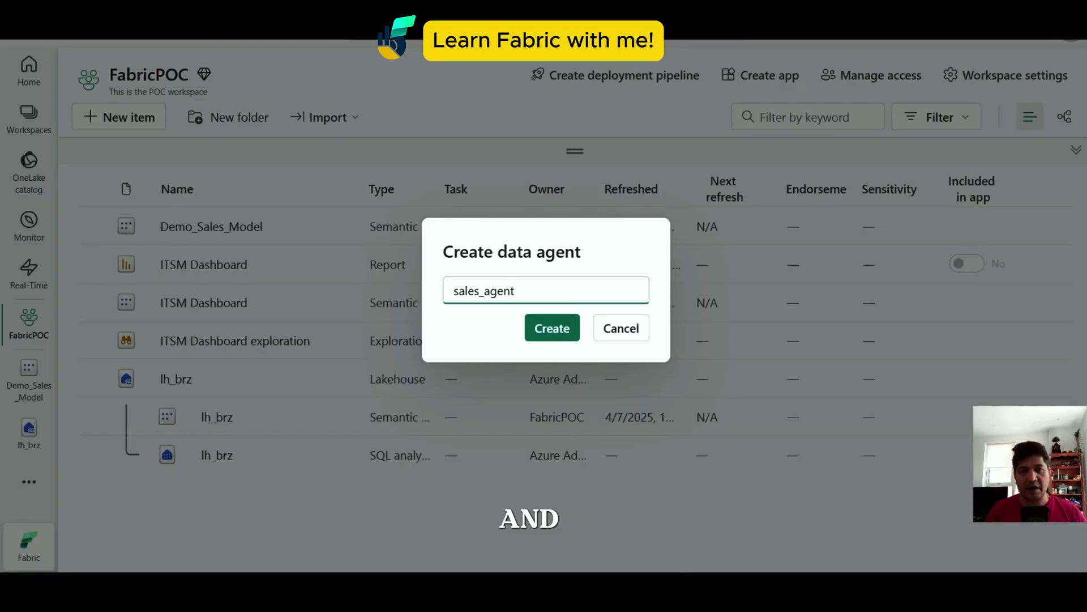
pyautogui.press('Return')
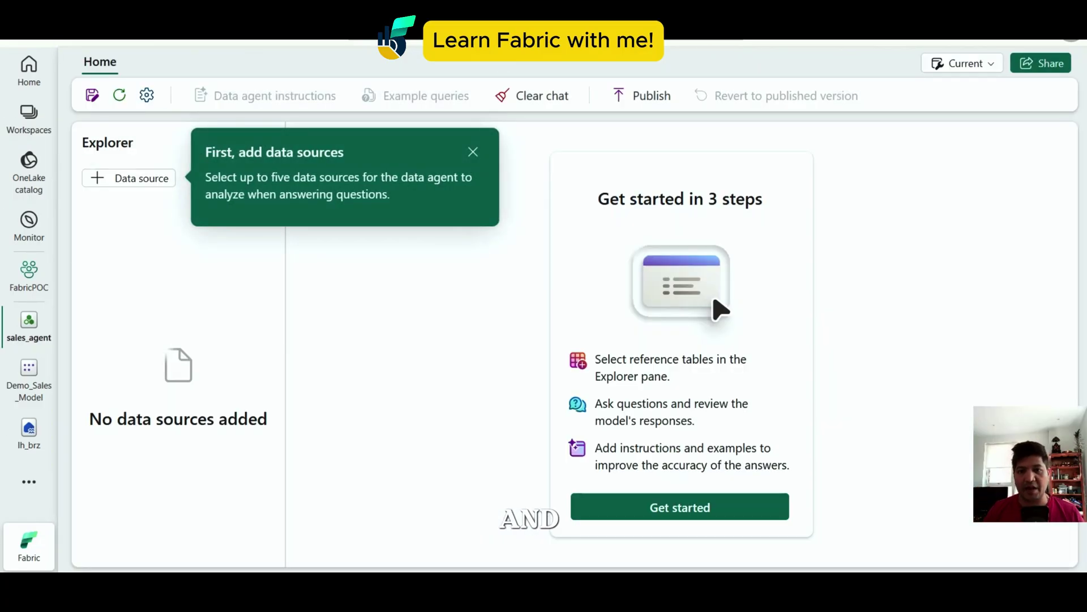
# Get started with the agent and add the lh_brz lakehouse as its data source
pyautogui.click(680, 507)
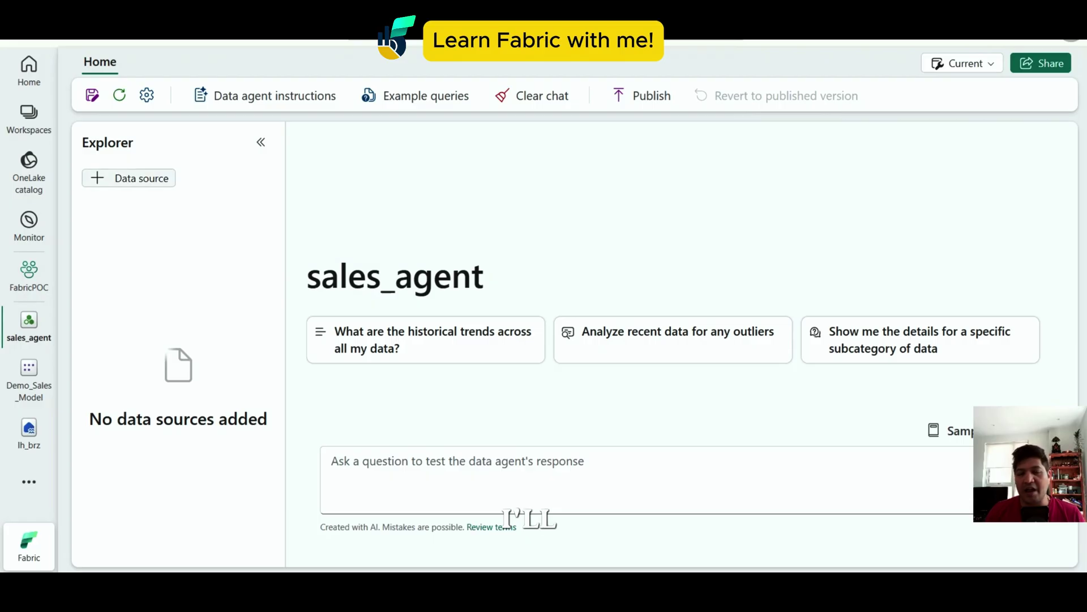
pyautogui.click(129, 178)
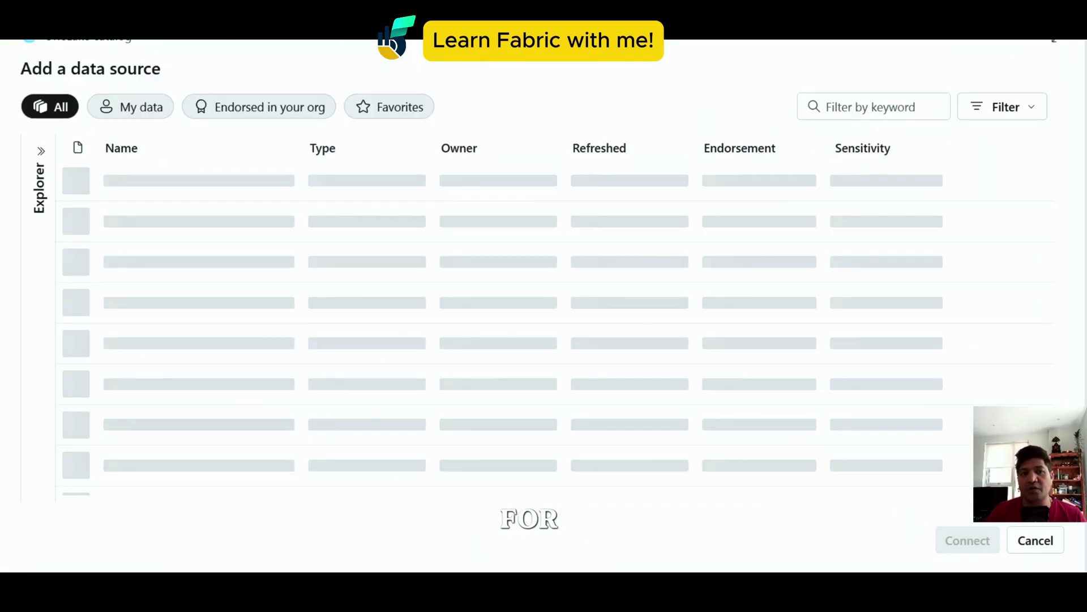
pyautogui.click(123, 181)
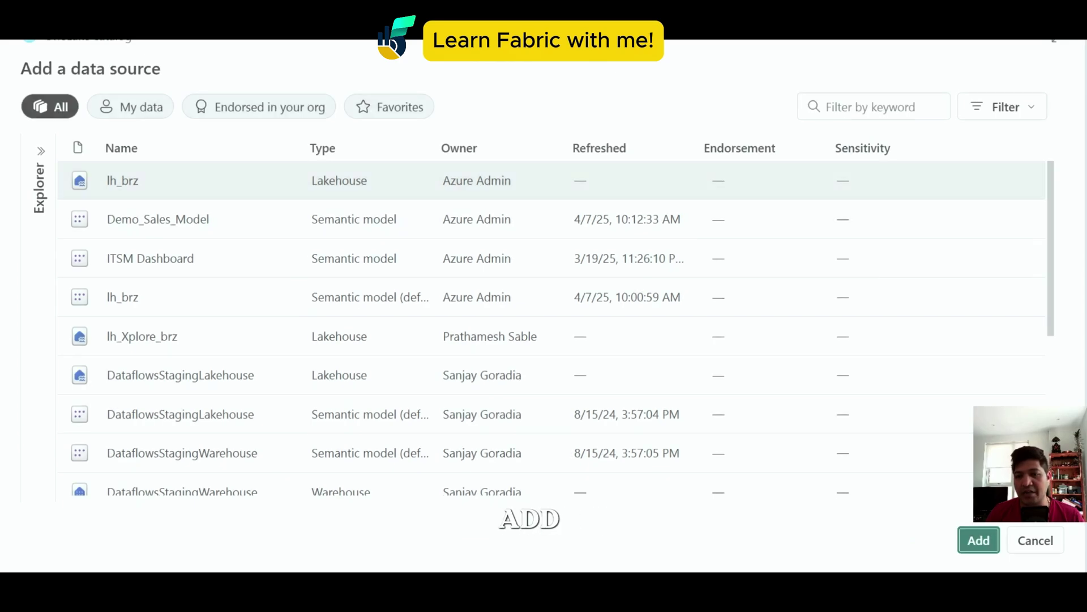
pyautogui.click(979, 540)
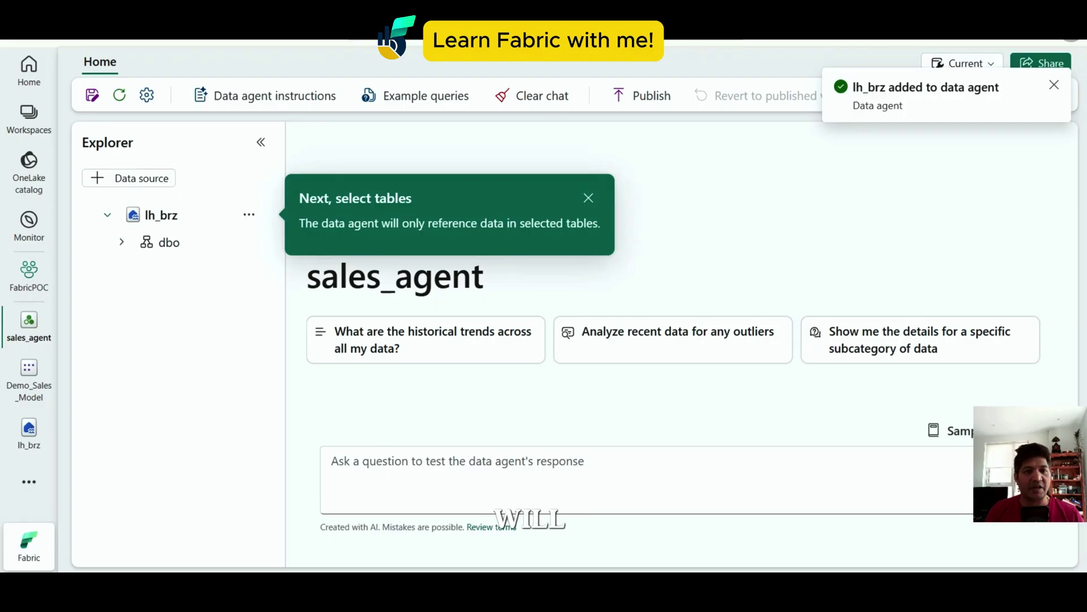
# Include the sales_fact table from the dbo schema and ask the agent "sum of total_price"
pyautogui.click(121, 242)
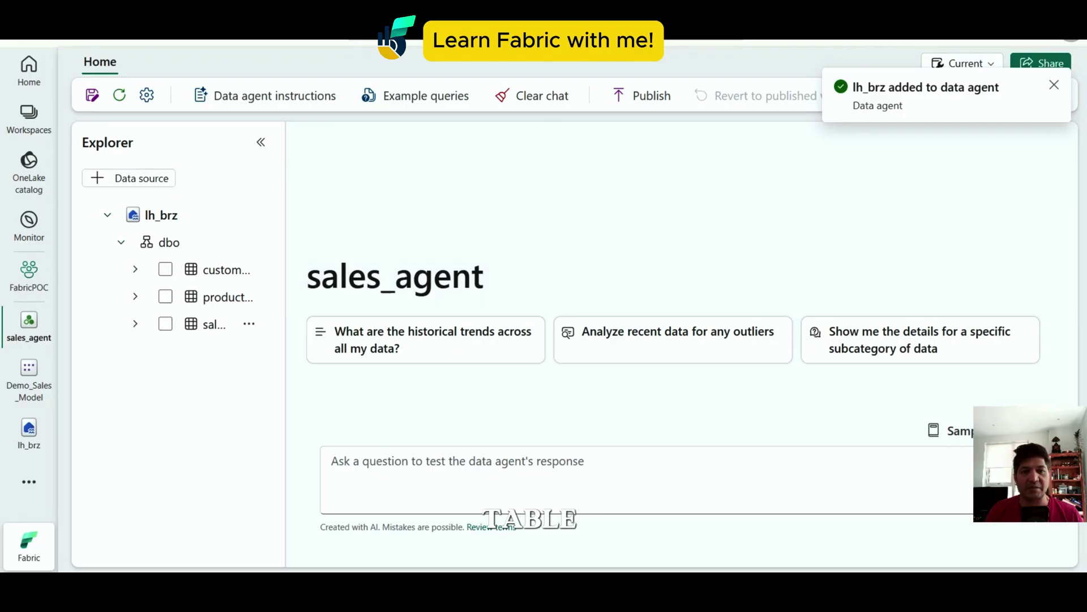
pyautogui.click(458, 470)
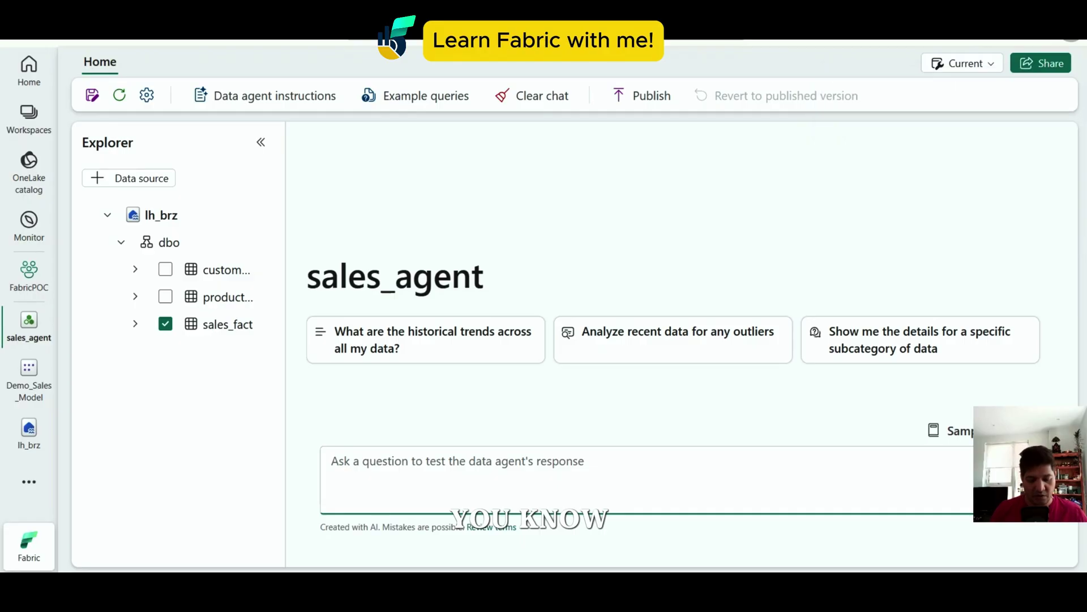
pyautogui.write('sum of total_price')
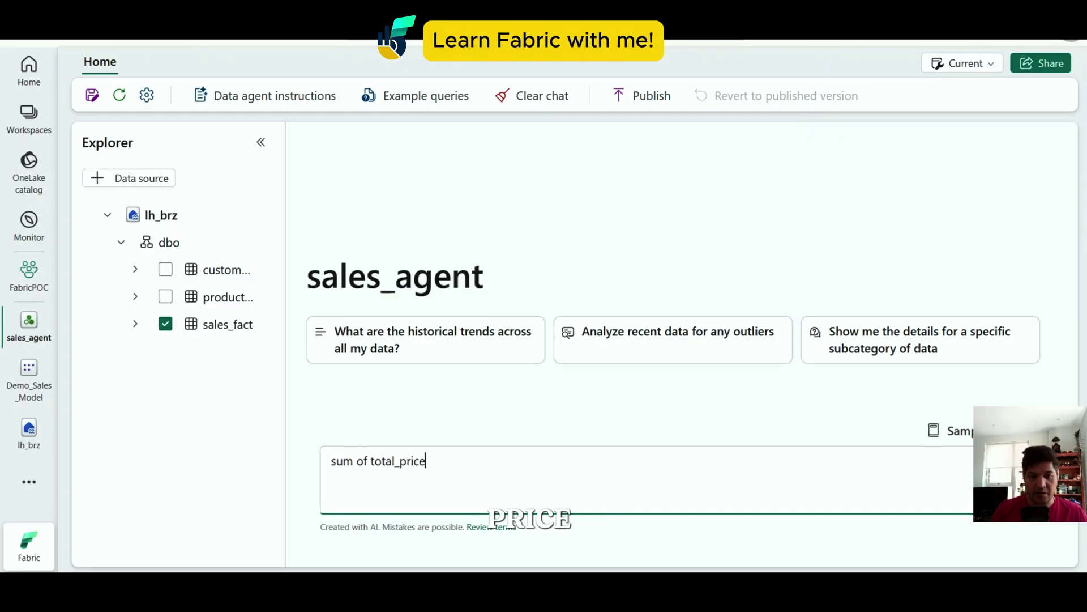
pyautogui.moveTo(1054, 420); pyautogui.dragTo(182, 442)
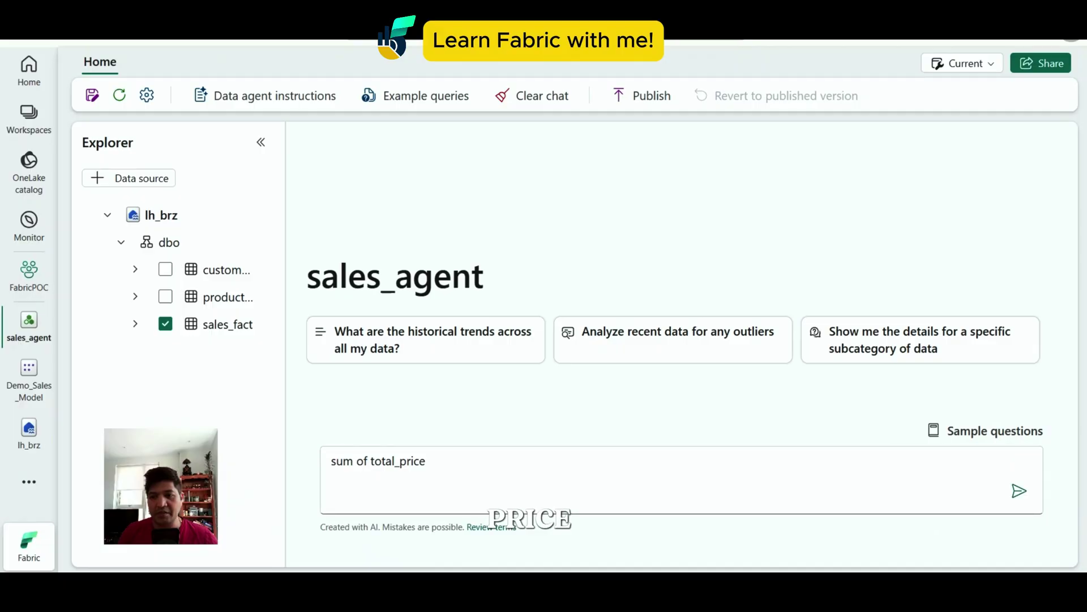
pyautogui.click(1019, 490)
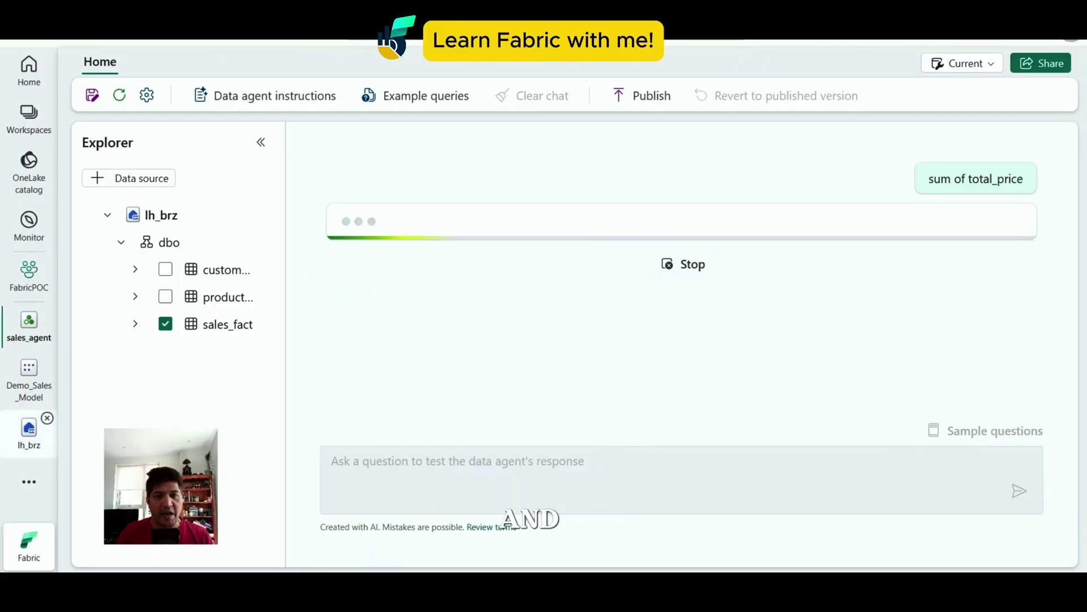
# Open the lh_brz lakehouse and look through the Total_Price values in the sales_fact table
pyautogui.click(29, 429)
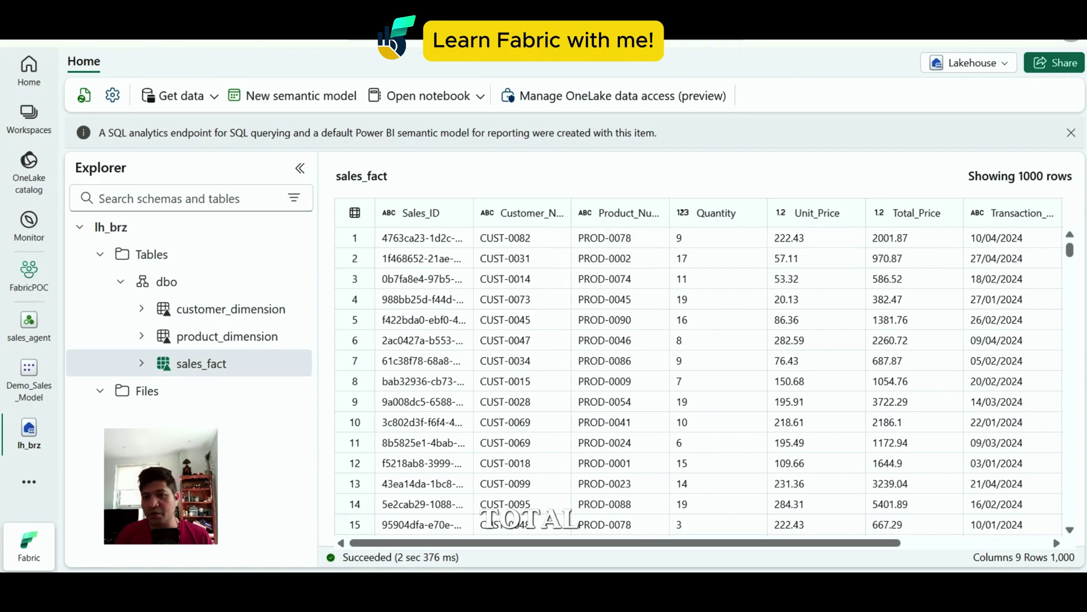
pyautogui.scroll(-5, 697, 379)
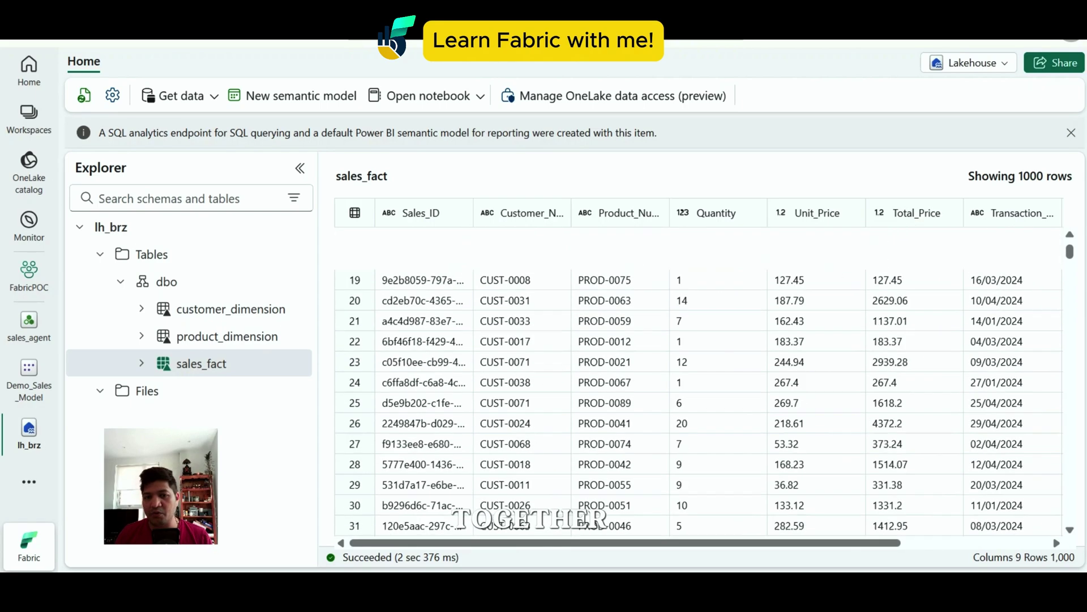
pyautogui.scroll(4, 697, 380)
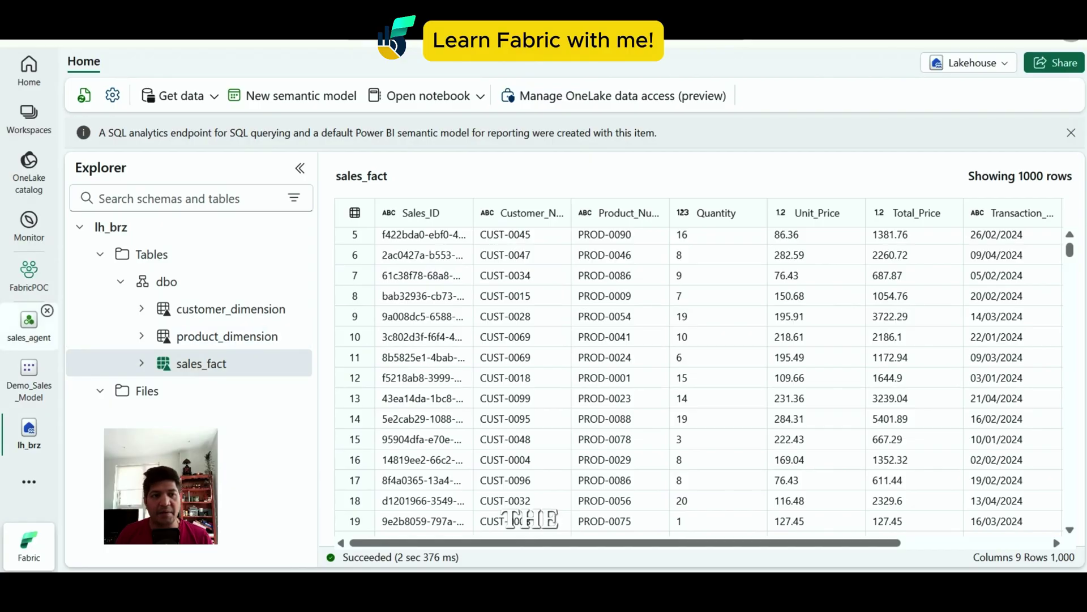
# Return to sales_agent and examine the query code behind the total price answer
pyautogui.click(29, 325)
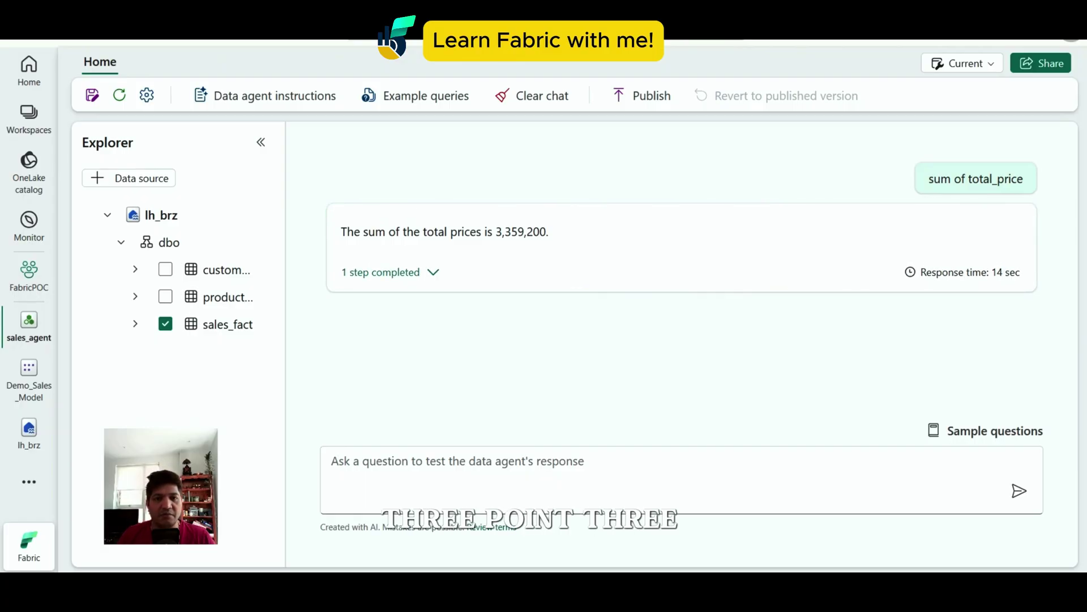
pyautogui.click(434, 272)
pyautogui.scroll(-3, 675, 277)
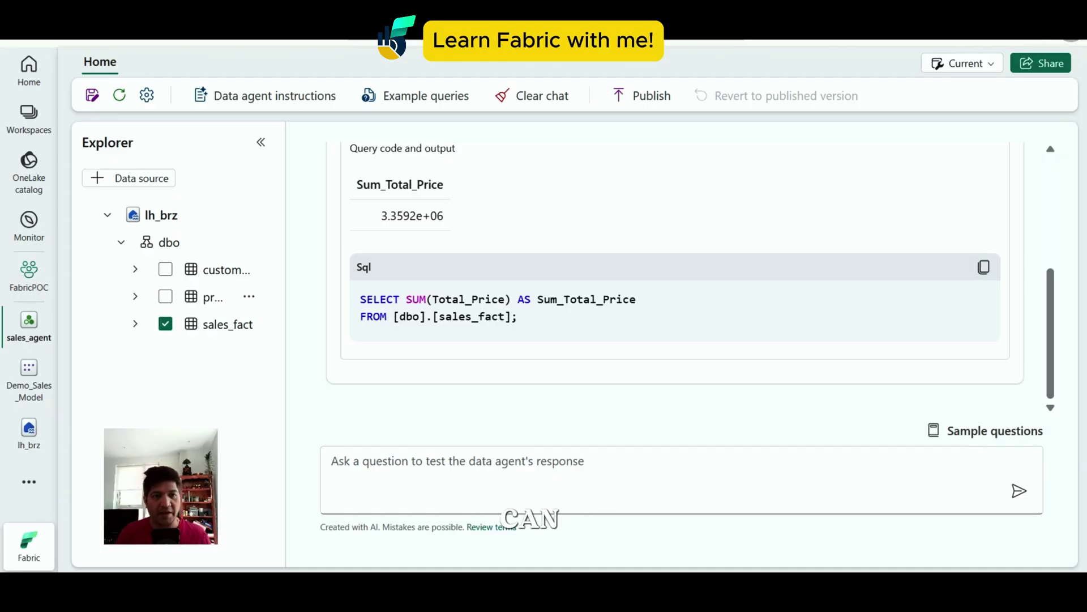
# Include the product_dimension table and ask the agent "what the total price per category?"
pyautogui.click(165, 296)
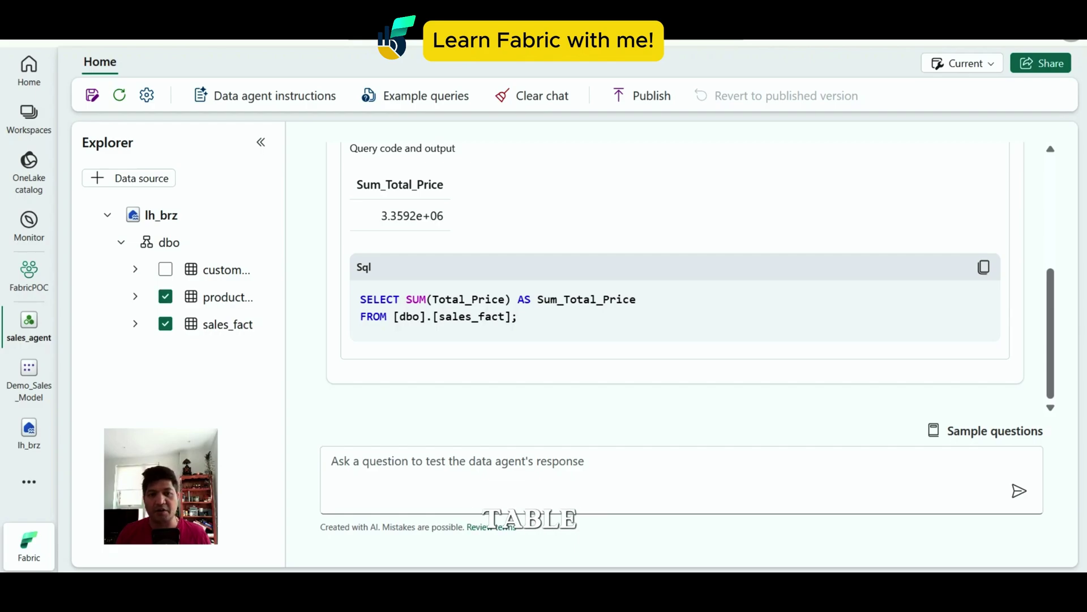
pyautogui.click(566, 479)
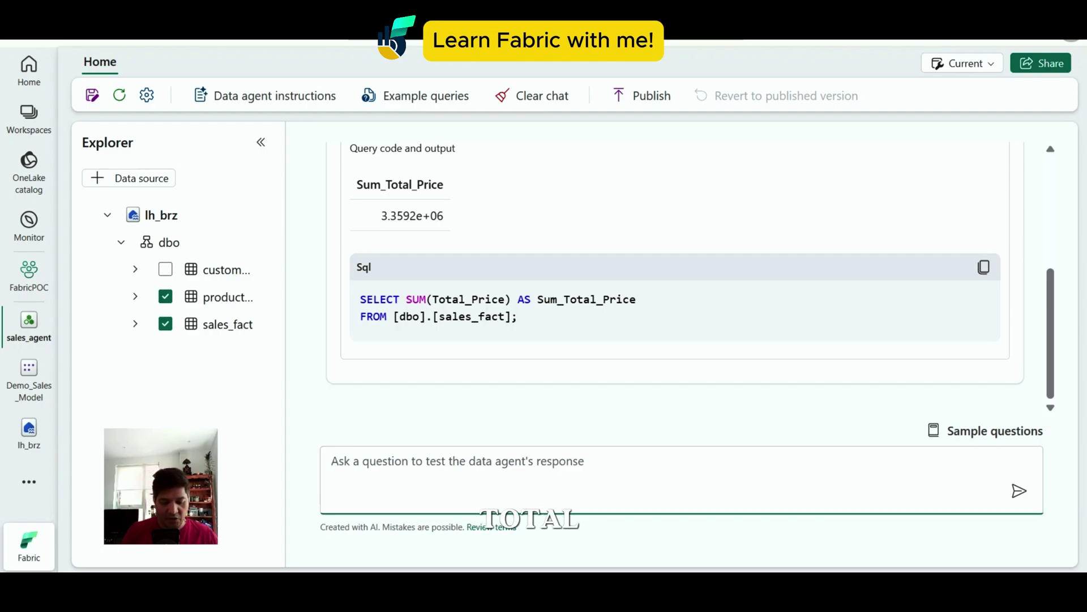
pyautogui.write('what')
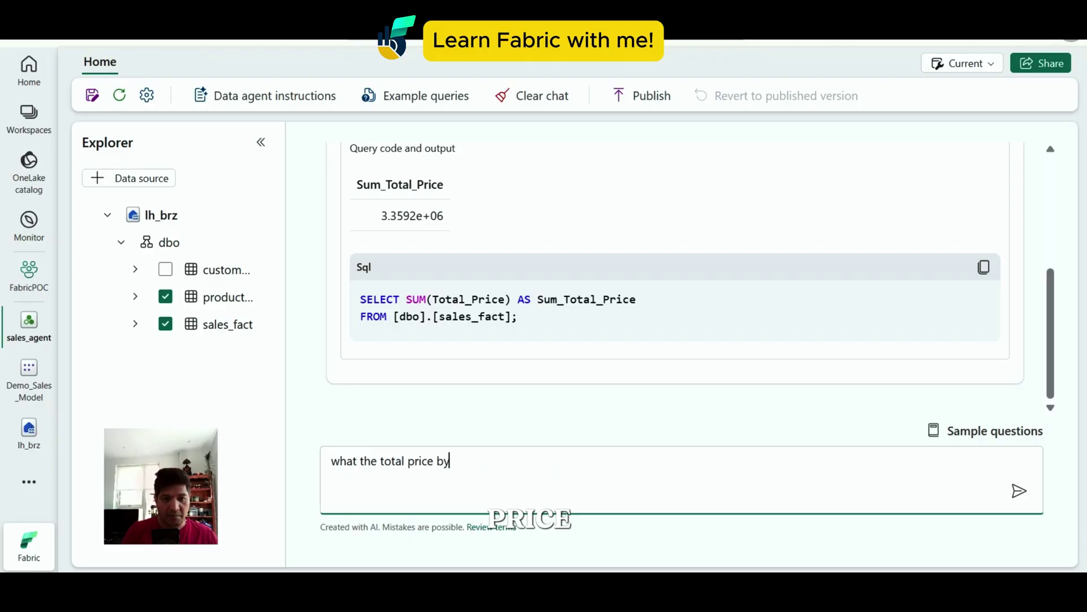
pyautogui.write(' the total price per category?')
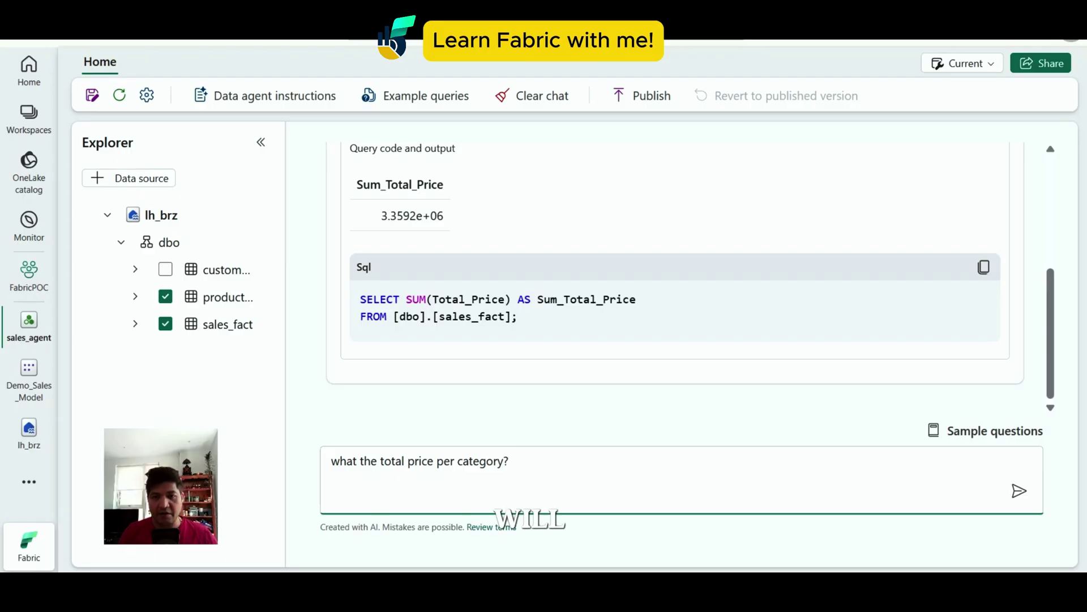
pyautogui.click(1019, 491)
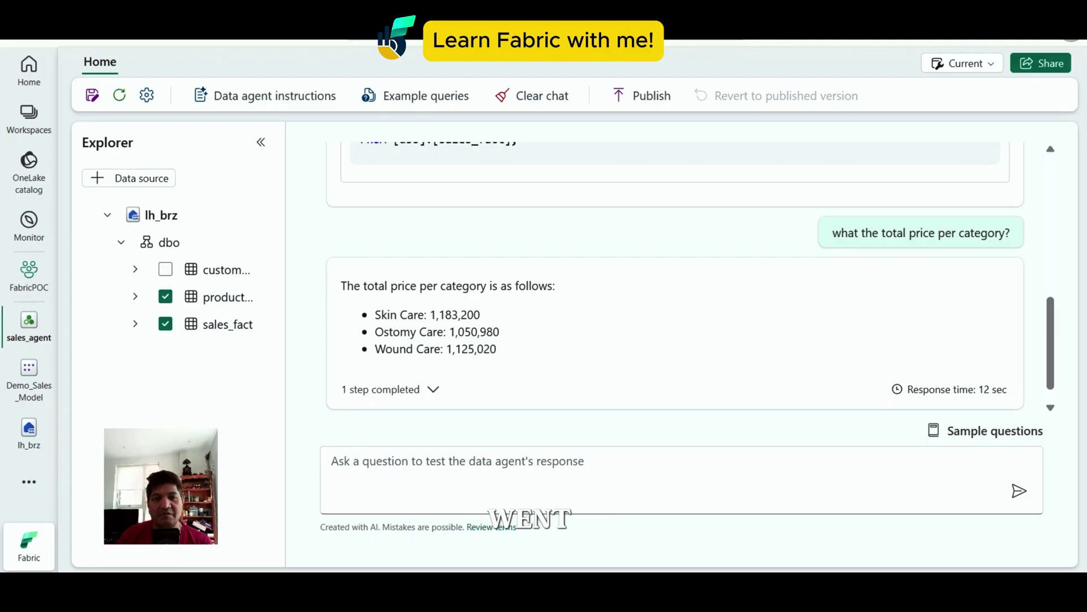
# Examine the SQL behind the per-category answer, including its JOIN and the Product_Number column used to match the tables
pyautogui.click(408, 389)
pyautogui.scroll(-2, 408, 390)
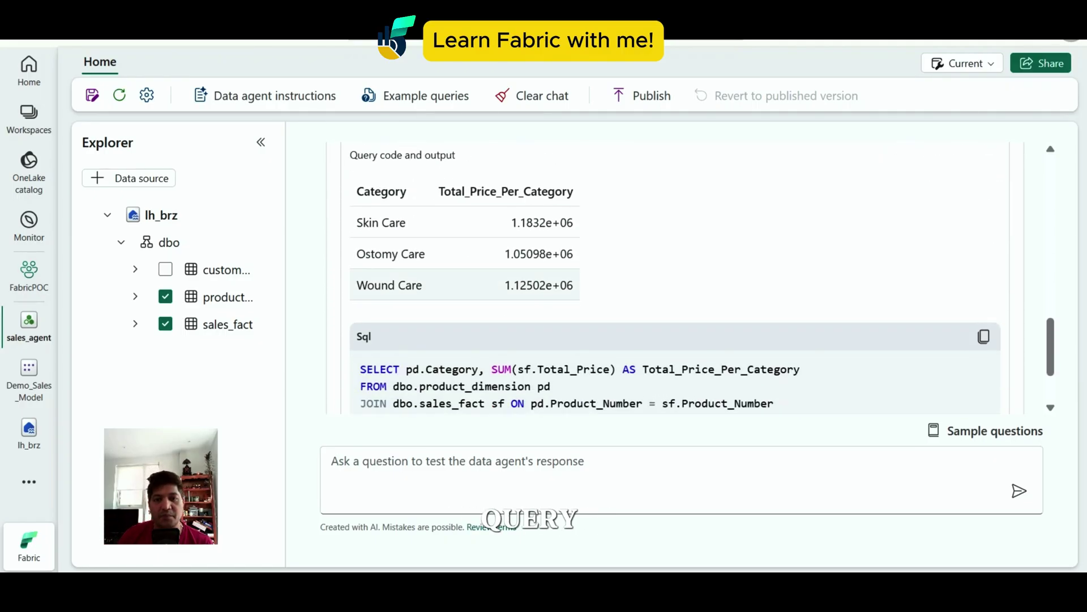
pyautogui.doubleClick(373, 319)
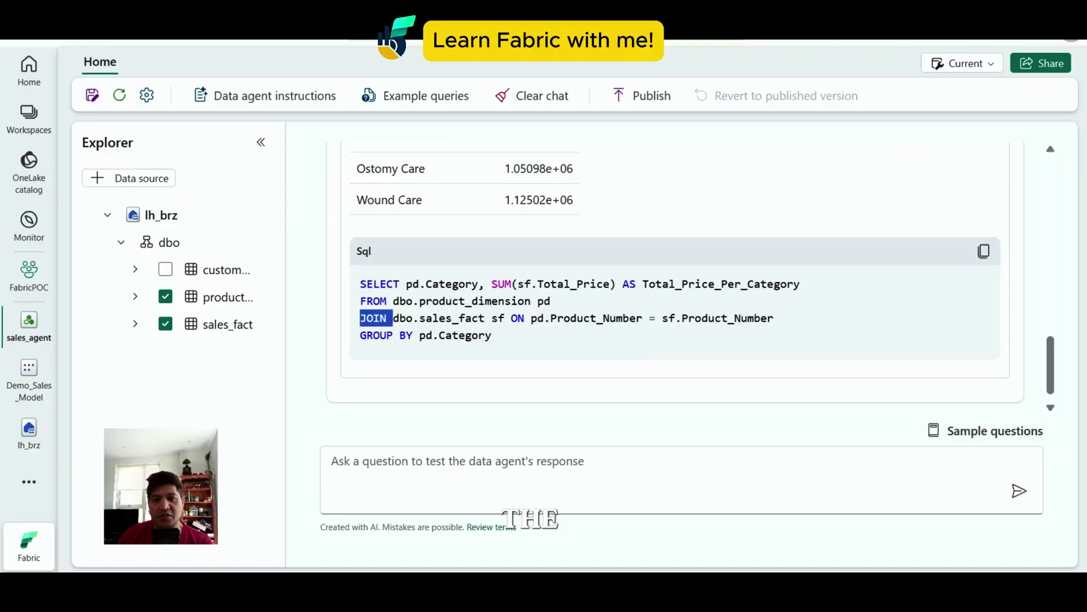
pyautogui.doubleClick(596, 319)
pyautogui.scroll(2, 595, 318)
pyautogui.scroll(-1, 531, 309)
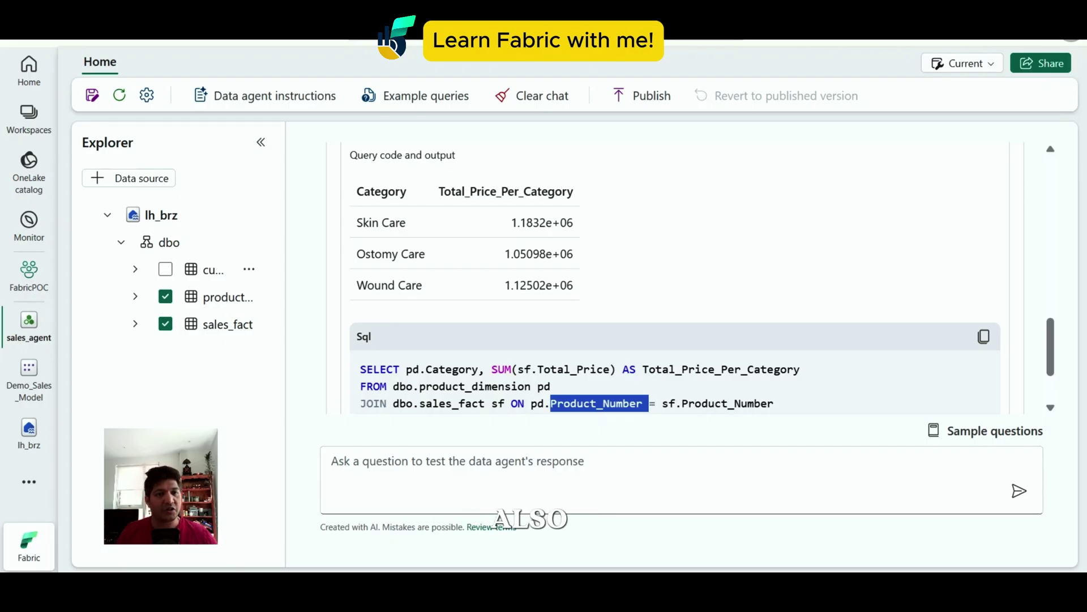
# Include the customer_dimension table from lh_brz and ask the agent "list top 5 customers with total price"
pyautogui.click(165, 269)
pyautogui.click(457, 462)
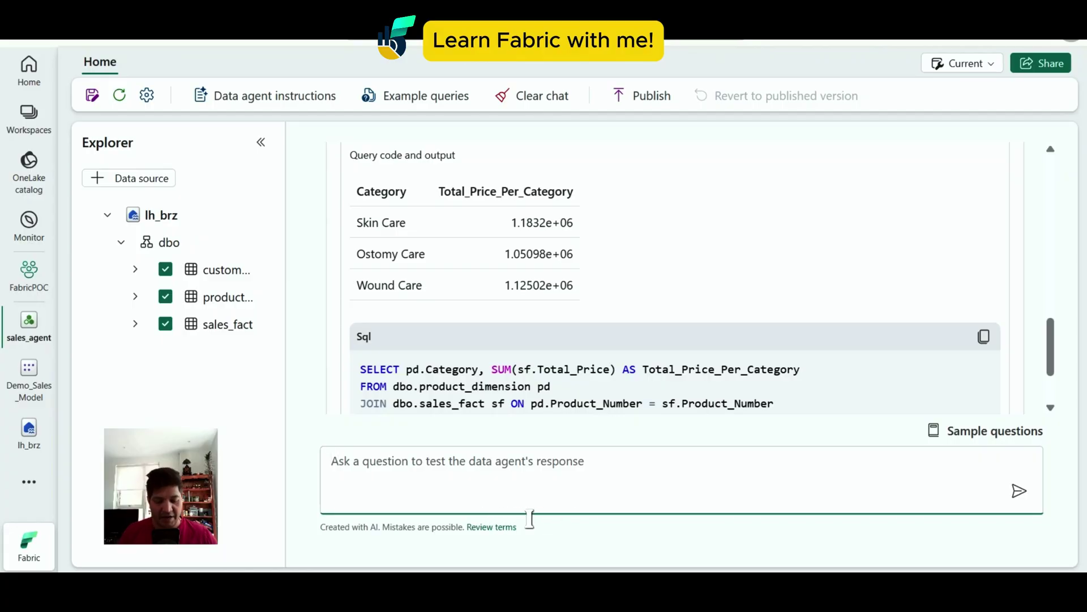
pyautogui.write('lis')
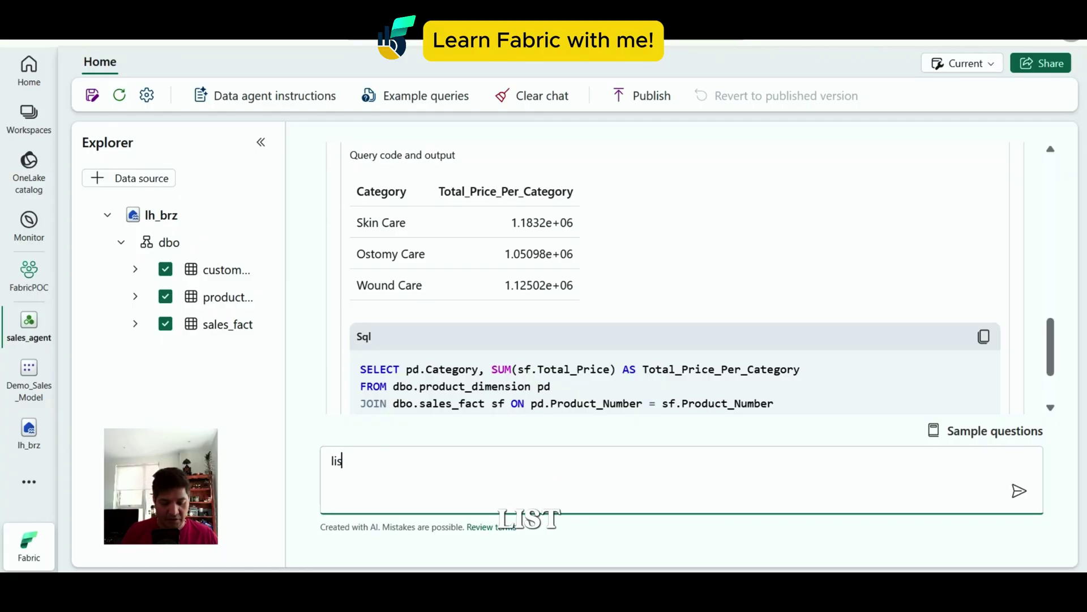
pyautogui.write('t top 5 customers with')
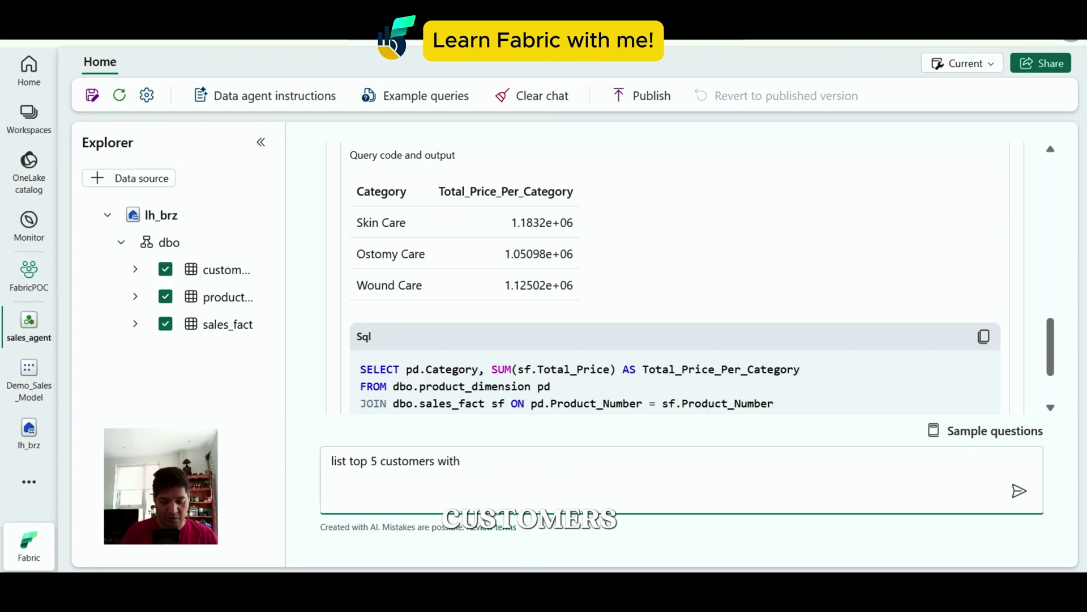
pyautogui.write('total price')
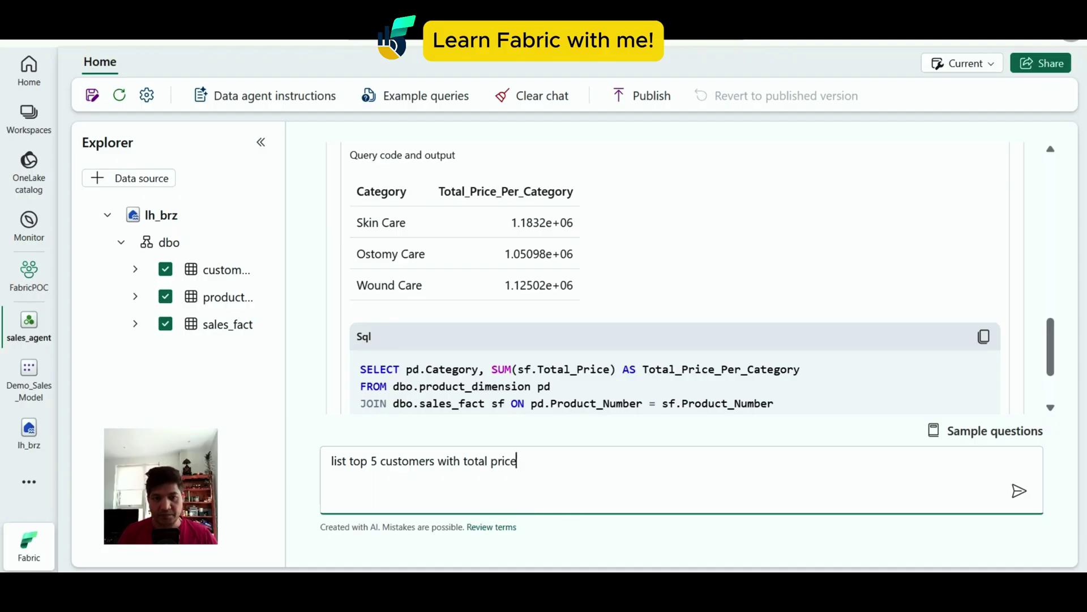
pyautogui.press('Return')
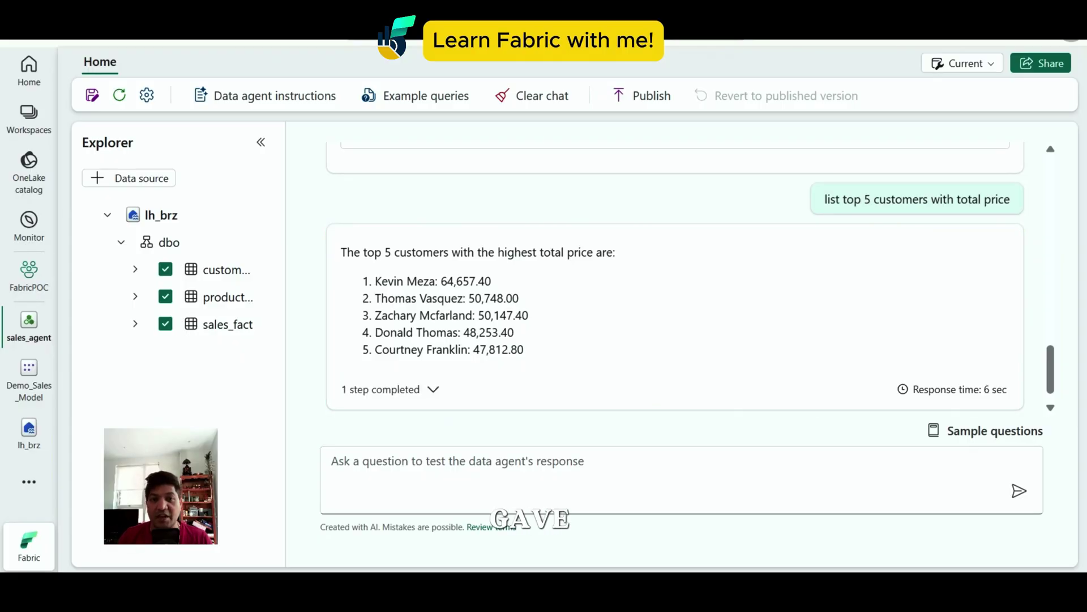
# Examine the result table and SQL query behind the top 5 customers answer, including its join to sales_fact
pyautogui.scroll(-1, 676, 277)
pyautogui.click(390, 363)
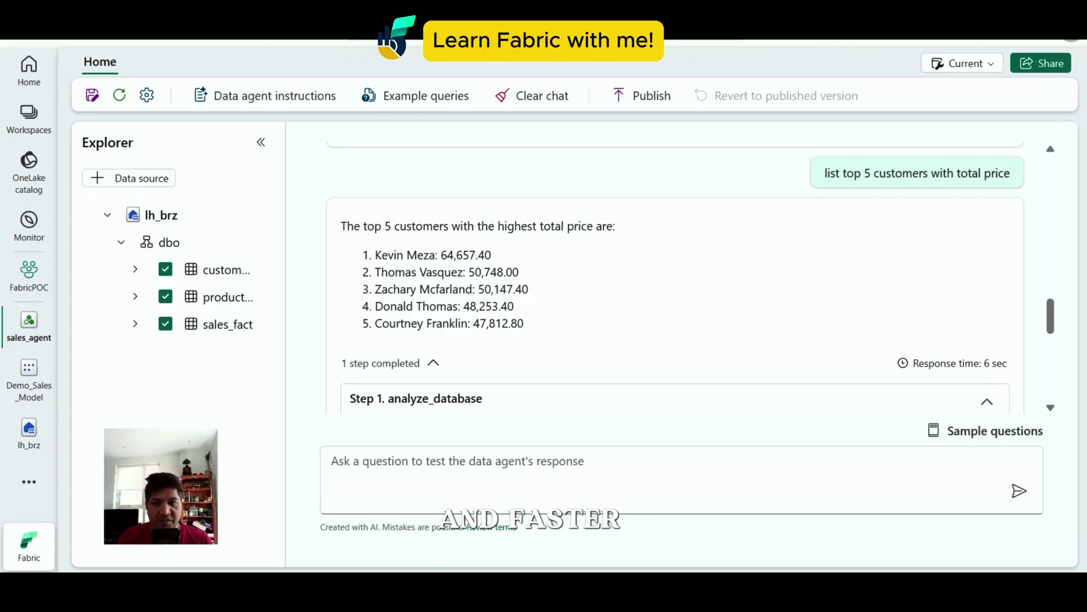
pyautogui.scroll(-4, 675, 278)
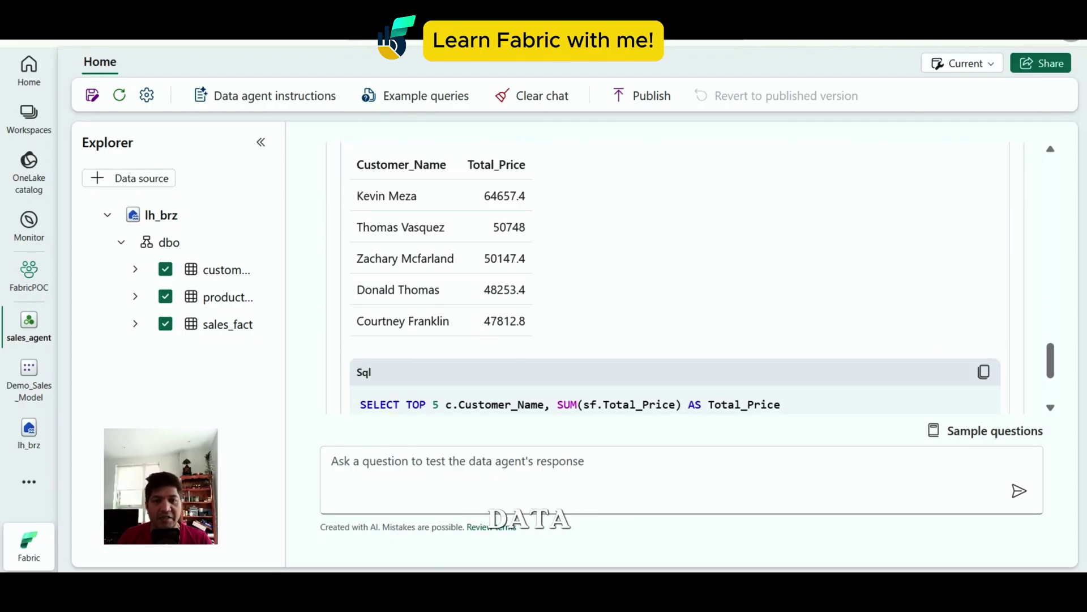
pyautogui.scroll(-2, 674, 278)
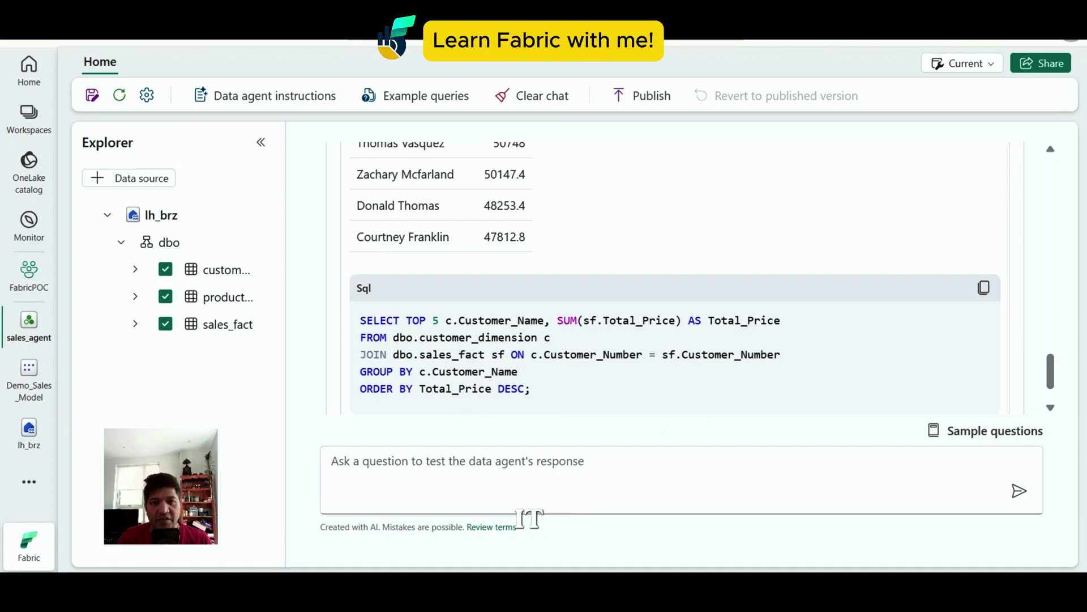
pyautogui.scroll(-1, 674, 277)
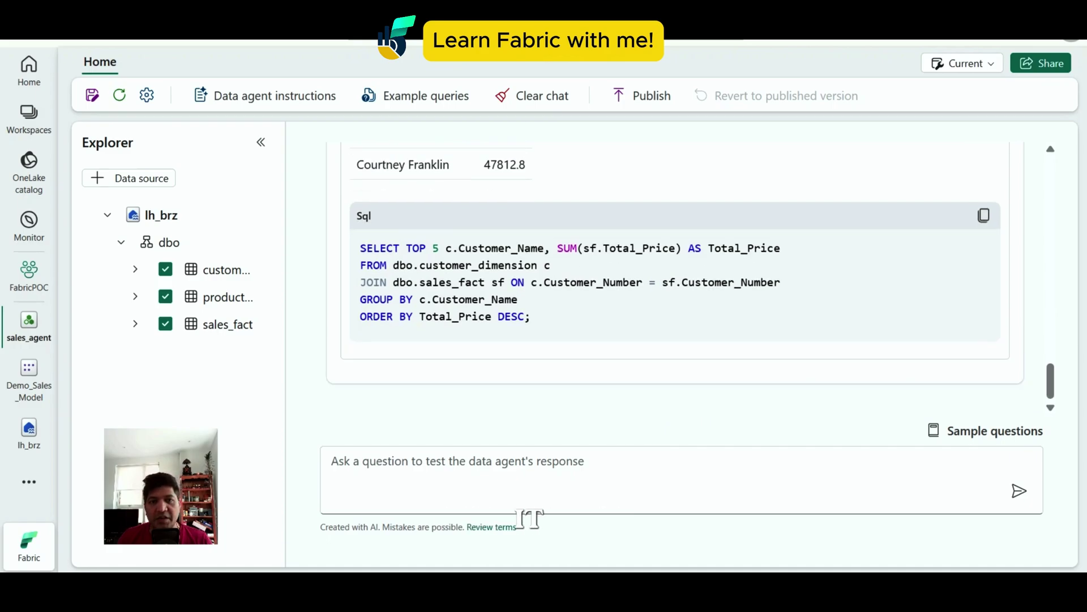
pyautogui.doubleClick(417, 249)
pyautogui.click(419, 249)
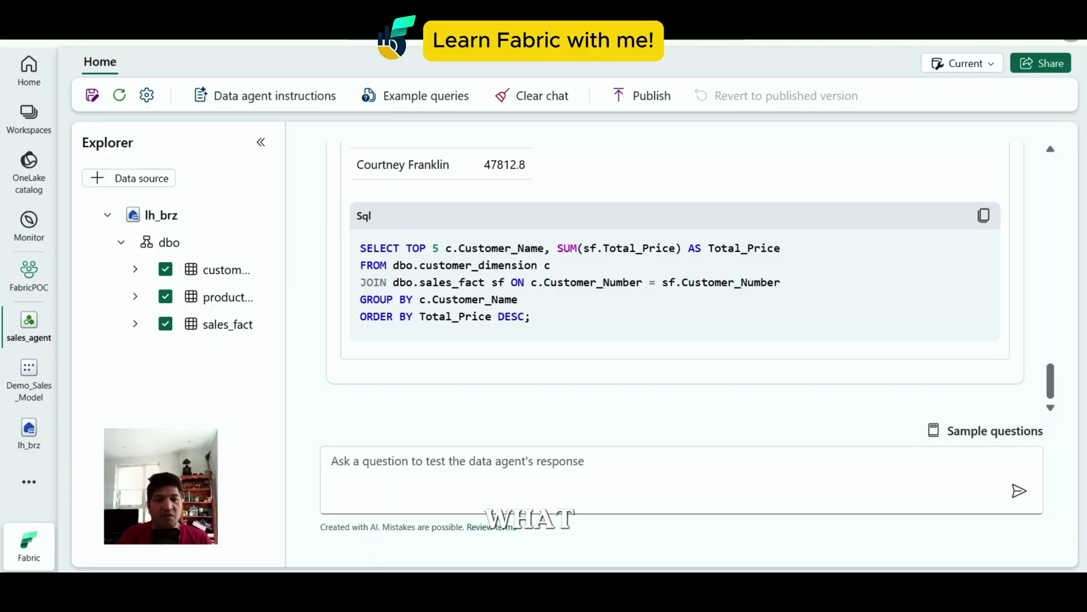
# Exclude the customer, product and sales_fact tables of lh_brz from the agent's data selection
pyautogui.click(122, 242)
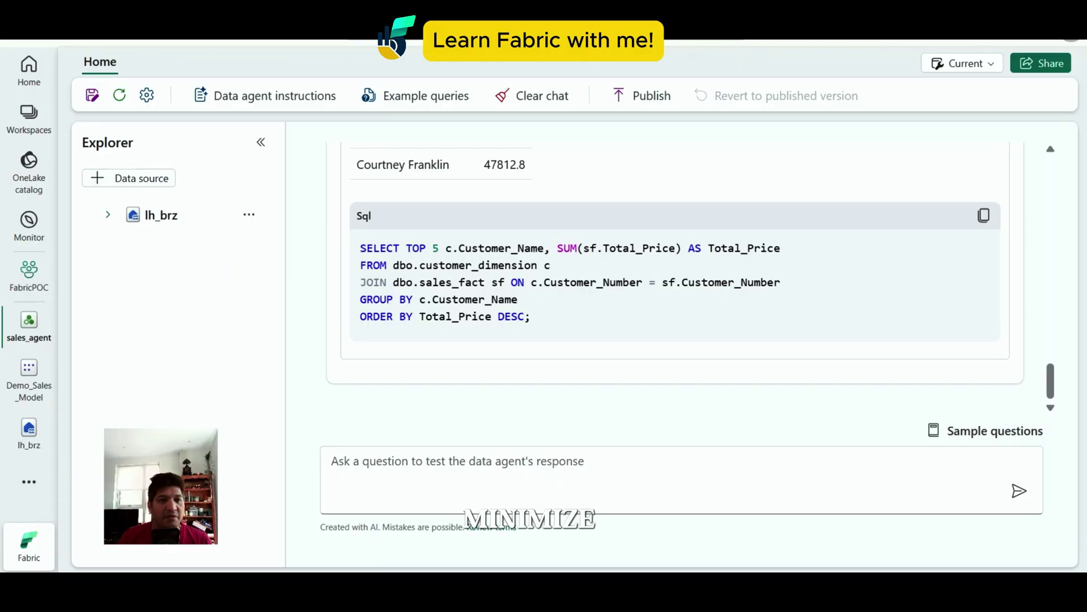
pyautogui.click(121, 242)
pyautogui.click(166, 269)
pyautogui.click(165, 296)
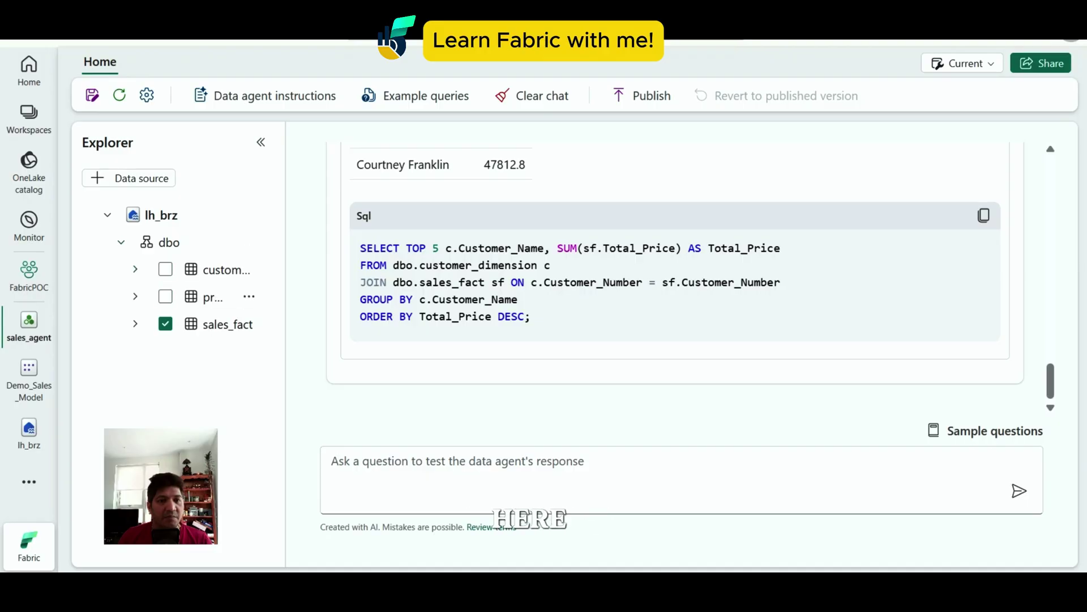
pyautogui.click(165, 323)
pyautogui.click(107, 215)
# Connect the Demo_Sales_Model semantic model to the agent as an additional data source
pyautogui.click(129, 178)
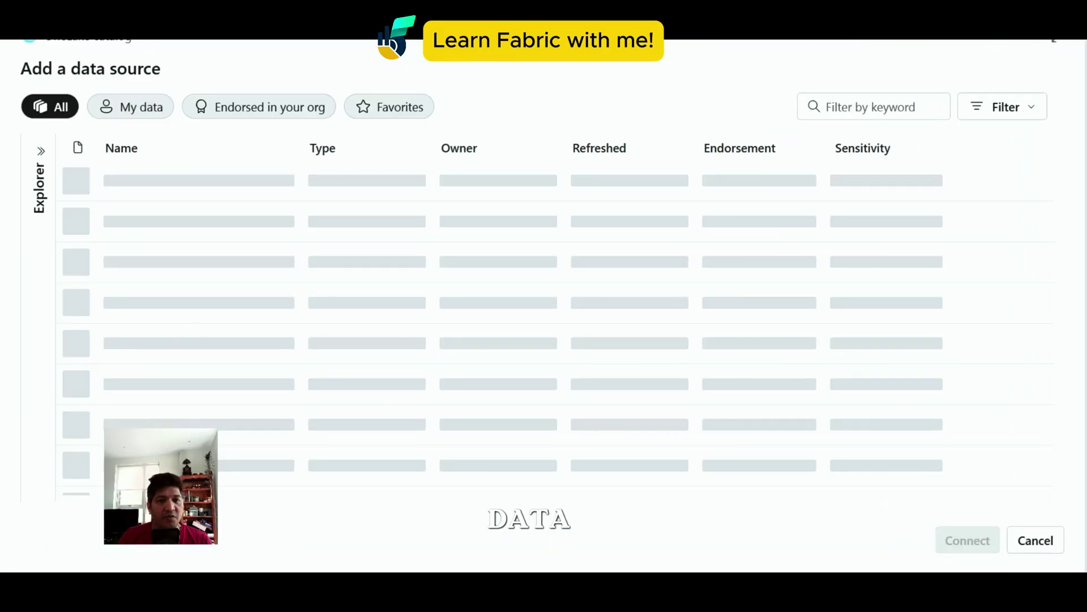
pyautogui.click(158, 219)
pyautogui.click(978, 540)
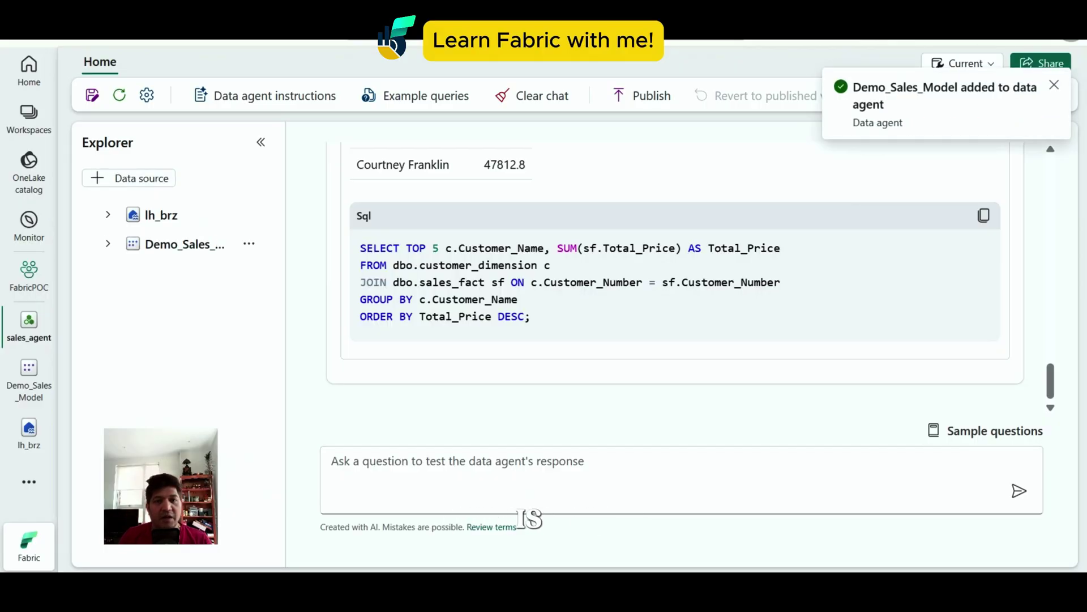
# Write agent instructions: results in a table; total customers = distinct customer_number, sales = sum of total price, quantity = sum of quantity, products = distinct product numbers
pyautogui.click(265, 95)
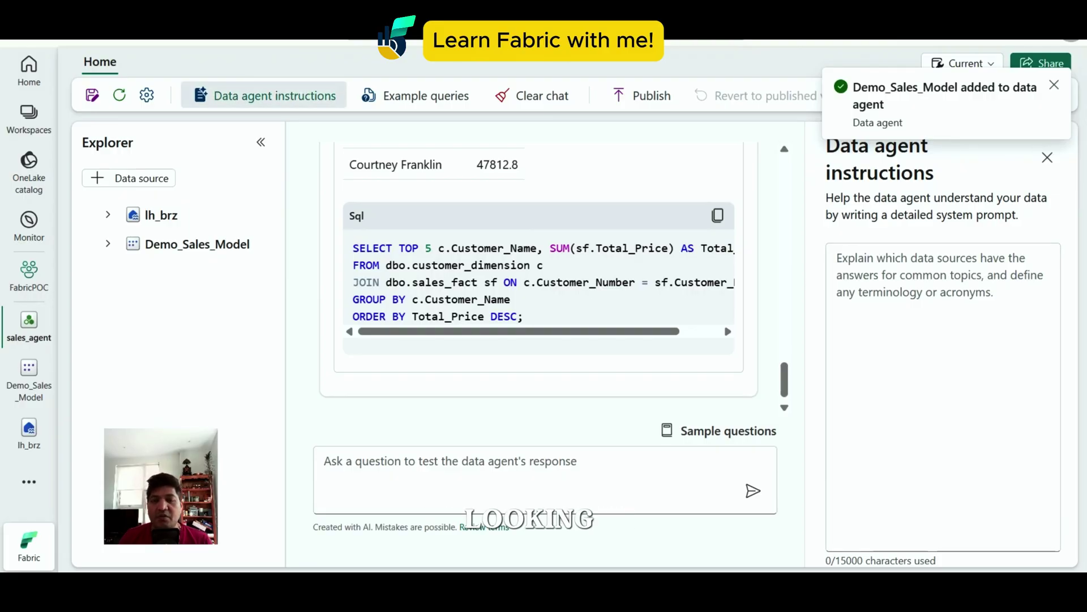
pyautogui.scroll(5, 538, 278)
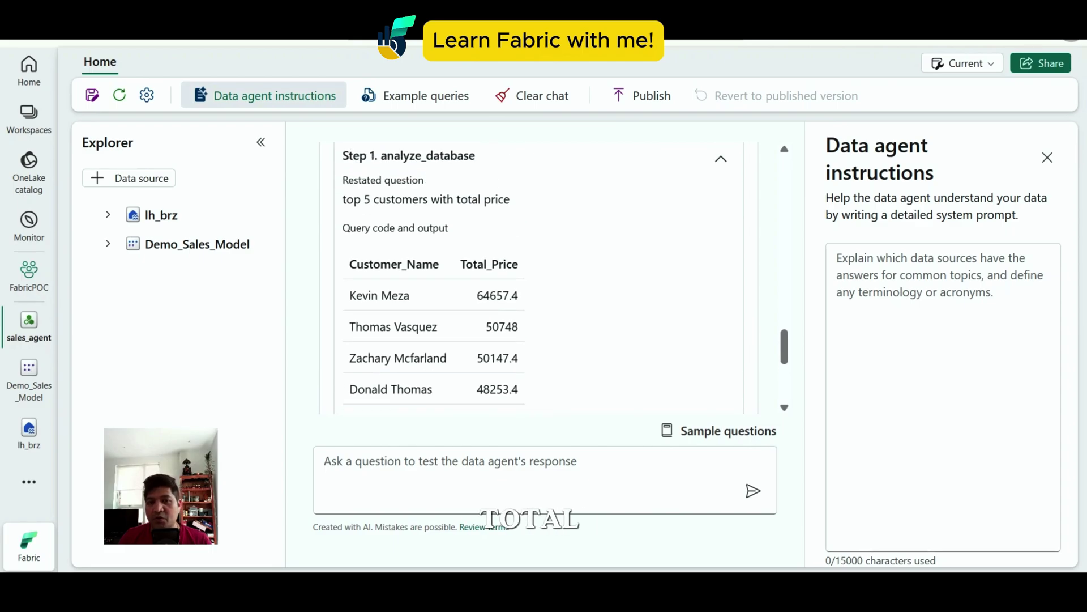
pyautogui.doubleClick(496, 199)
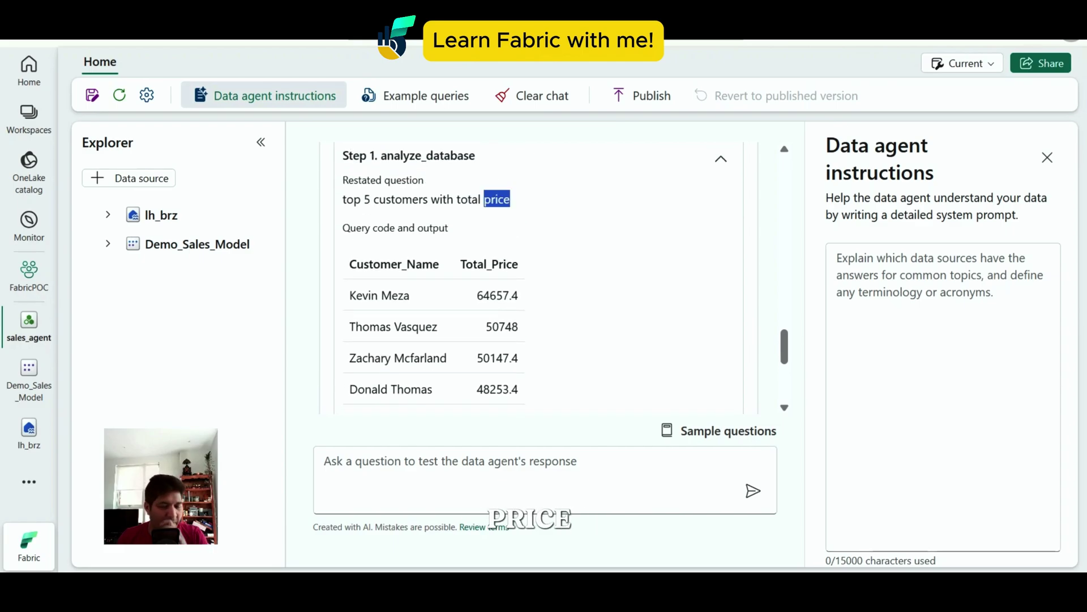
pyautogui.click(906, 276)
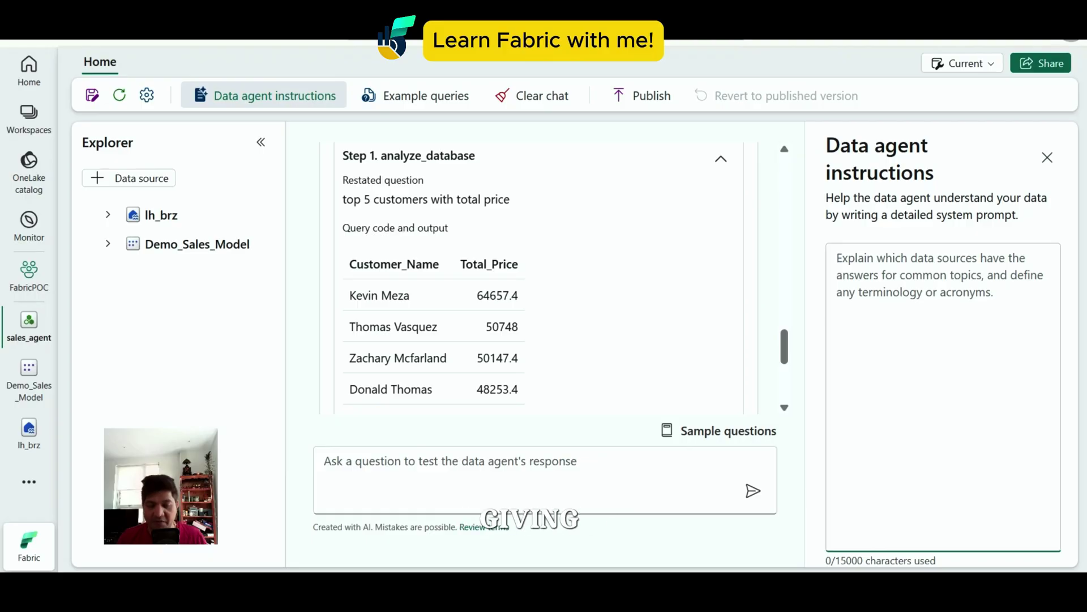
pyautogui.write('display the results in a table  Total  customers is the distinct count of customer_number colum  Total sales is the sum of total price  total quantity is the sum of quantity  total products is the distinct count of product numbers')
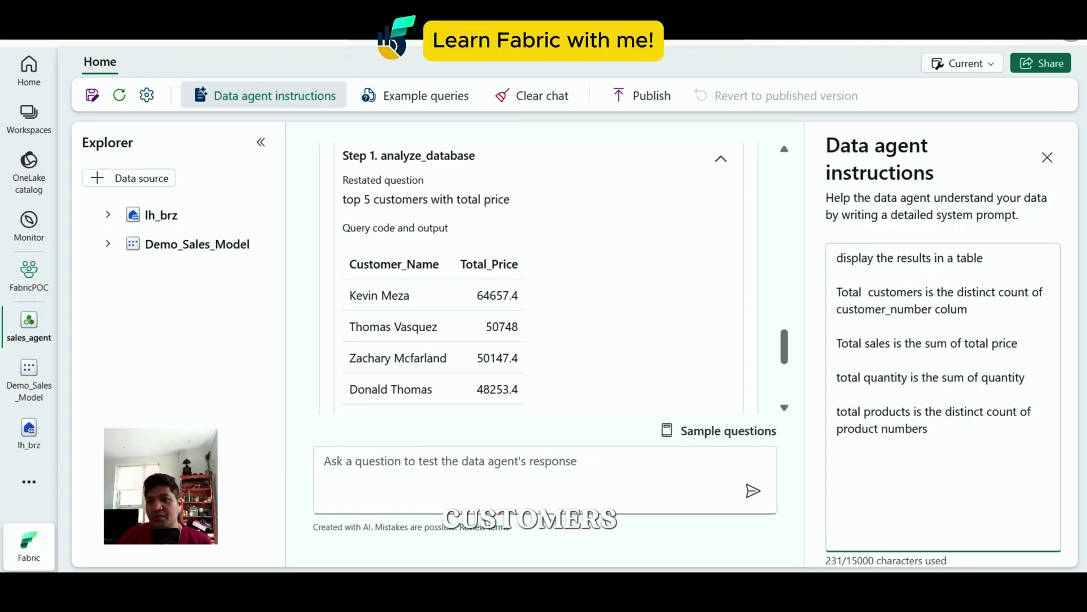
pyautogui.doubleClick(896, 293)
pyautogui.doubleClick(888, 309)
pyautogui.doubleClick(878, 343)
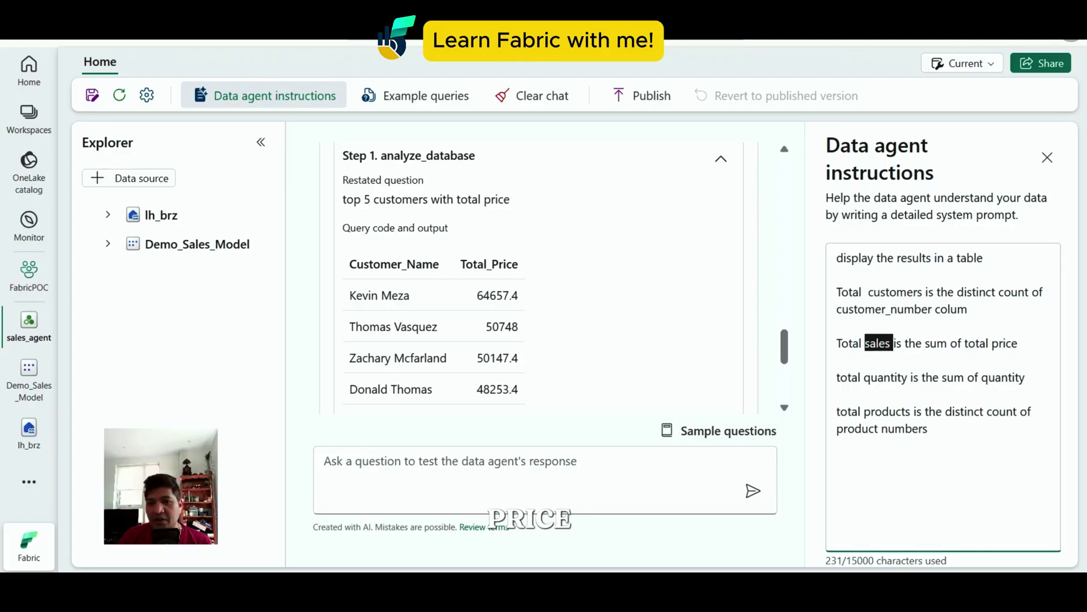
pyautogui.doubleClick(887, 377)
pyautogui.doubleClick(1004, 377)
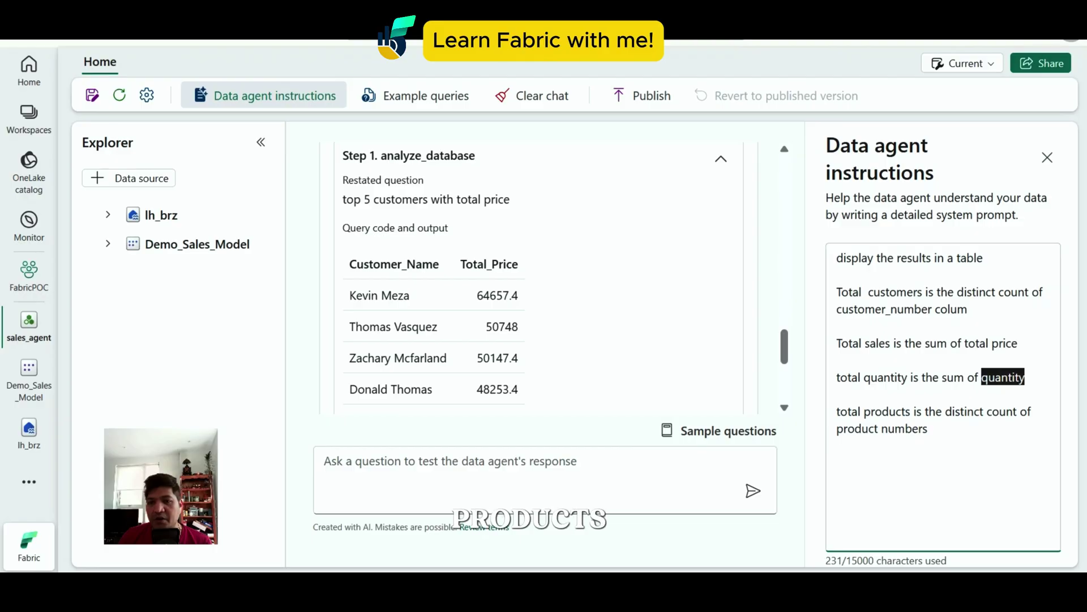
pyautogui.click(450, 461)
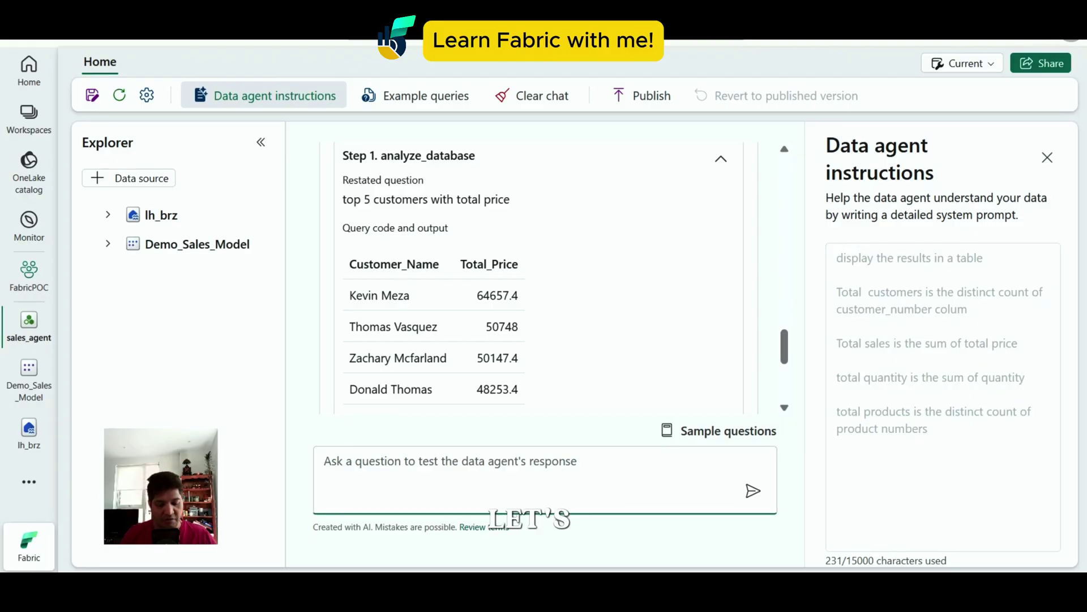
# Include the customer, product and sales_fact tables of Demo_Sales_Model, and check the table selection under lh_brz
pyautogui.click(108, 243)
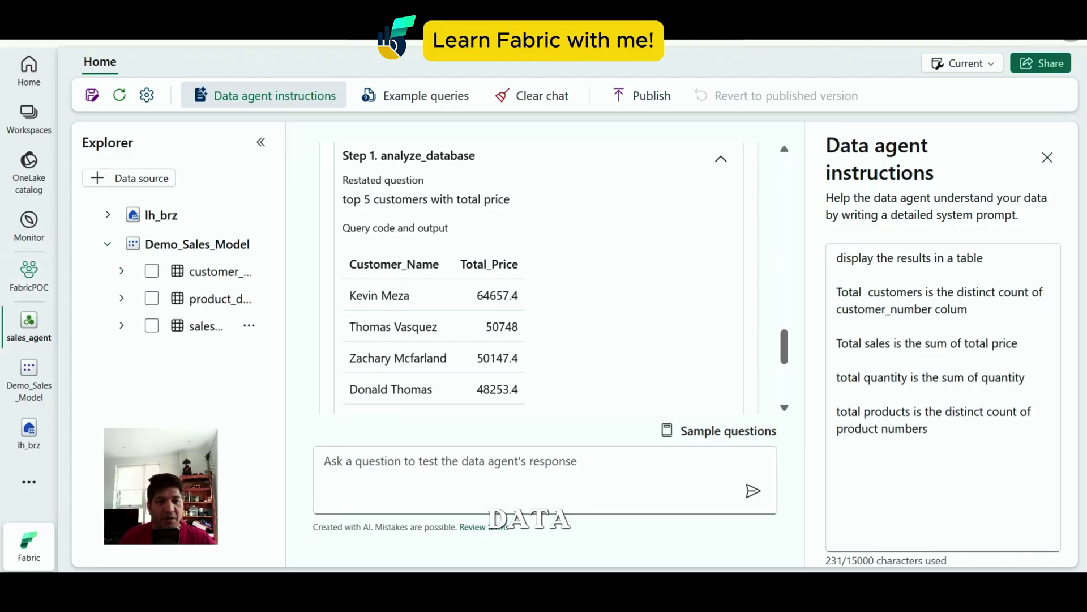
pyautogui.click(152, 326)
pyautogui.click(152, 298)
pyautogui.click(151, 271)
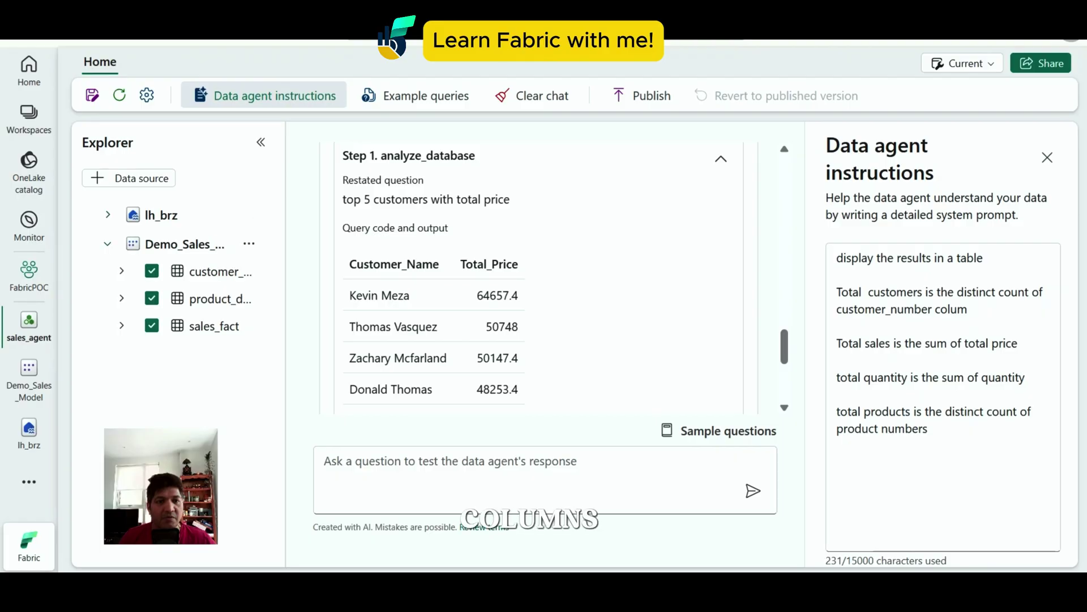
pyautogui.click(107, 243)
pyautogui.click(108, 215)
pyautogui.click(121, 242)
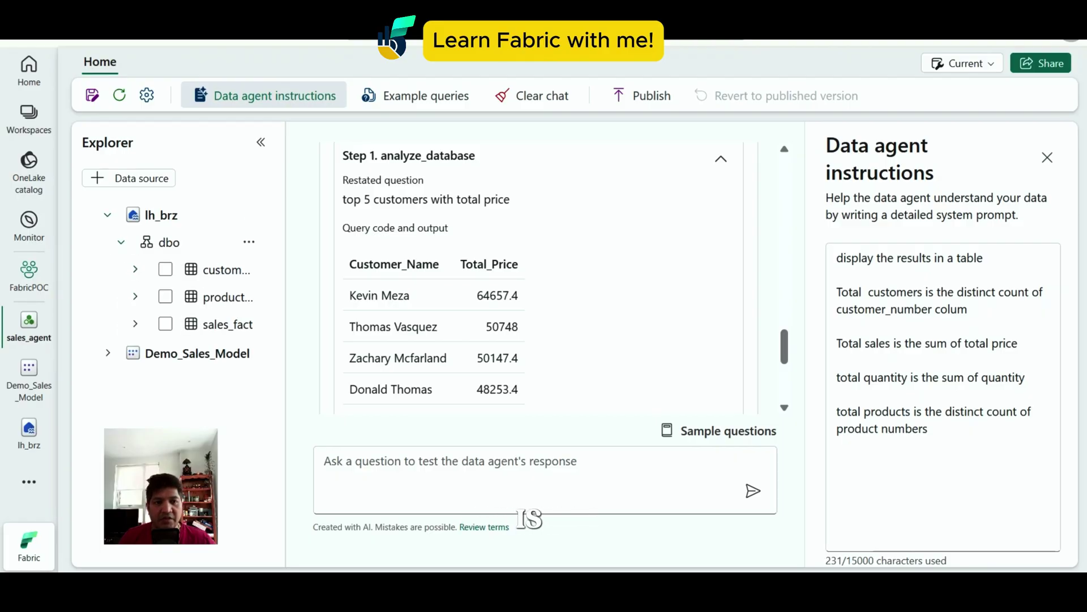
pyautogui.click(122, 242)
pyautogui.click(108, 215)
# Ask the agent "what is total sales by unit"
pyautogui.click(450, 462)
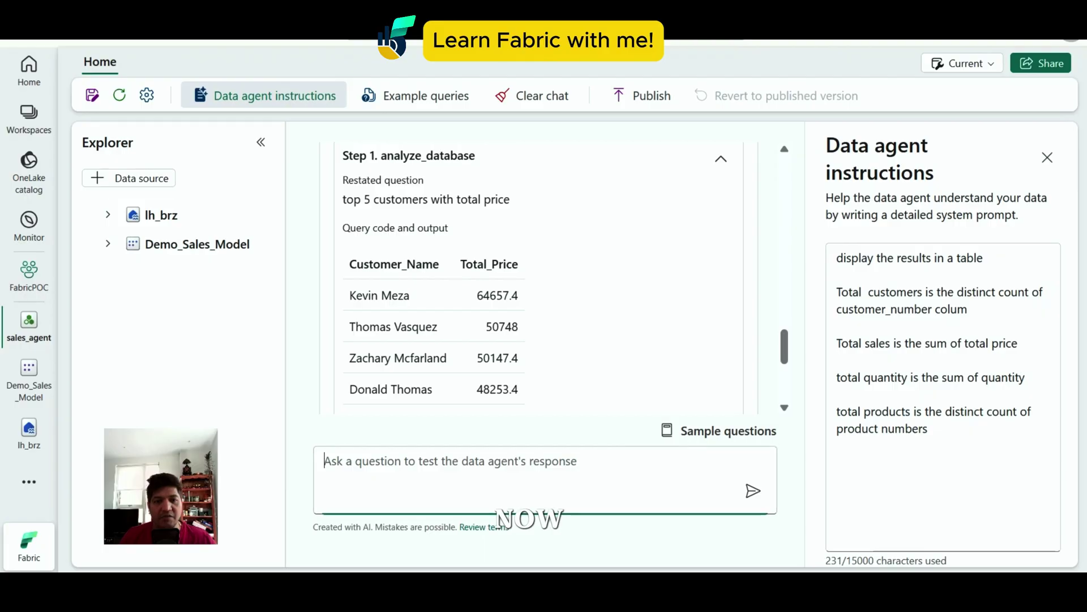
pyautogui.write('what is total sales by unit')
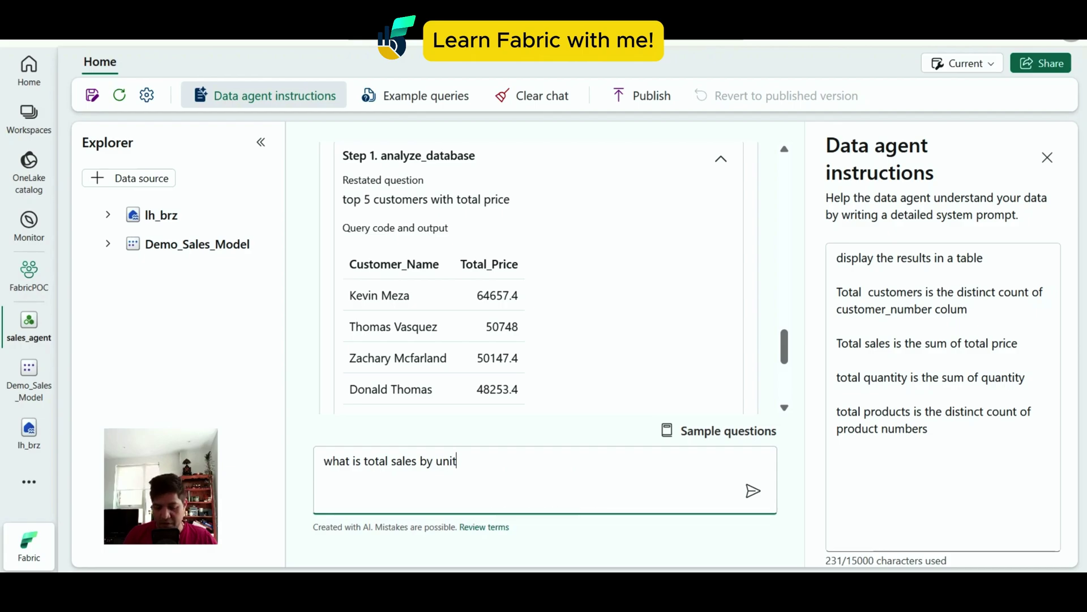
pyautogui.press('Return')
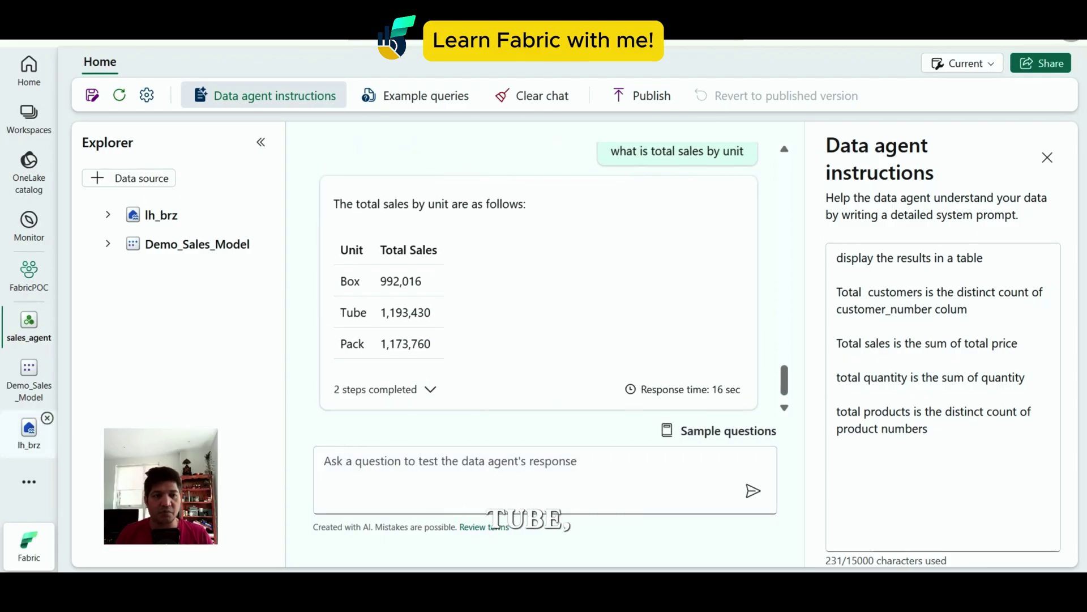
# Open the product_dimension table in the lh_brz lakehouse and list the distinct values of its Unit column
pyautogui.click(29, 434)
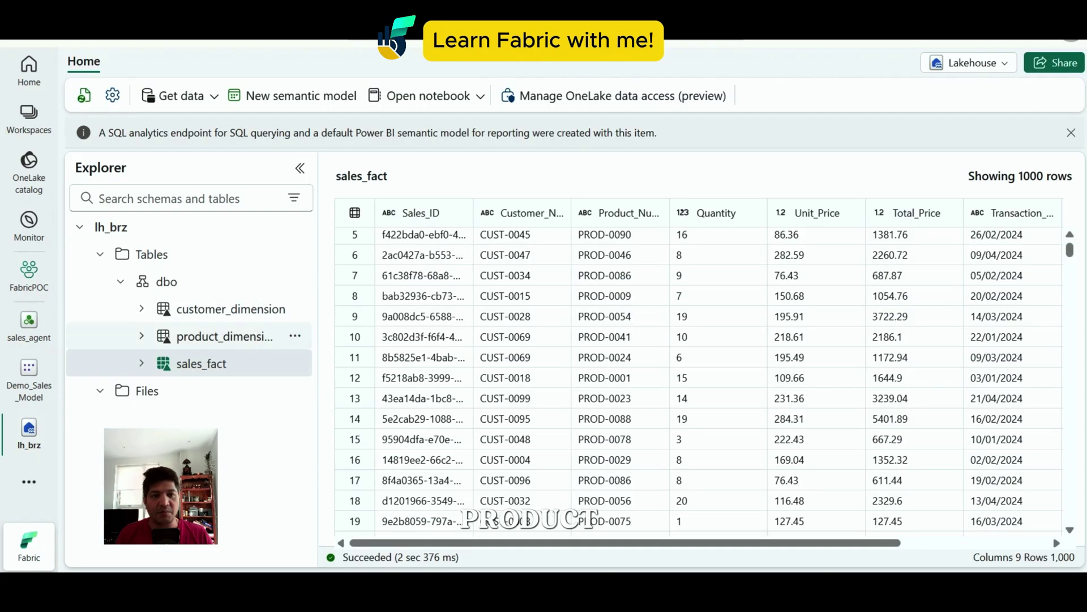
pyautogui.click(224, 336)
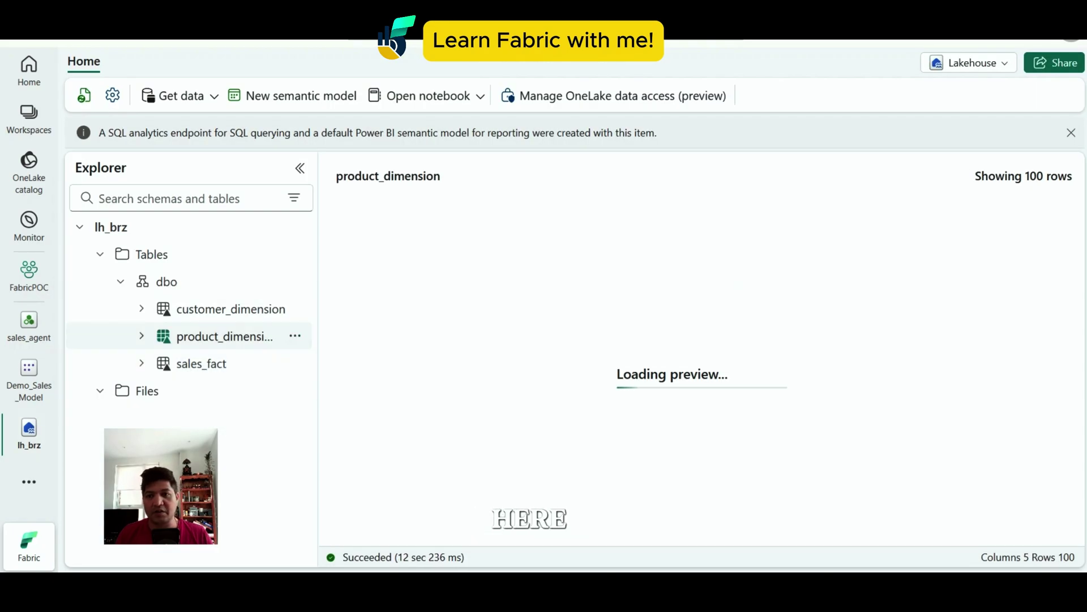
pyautogui.click(947, 212)
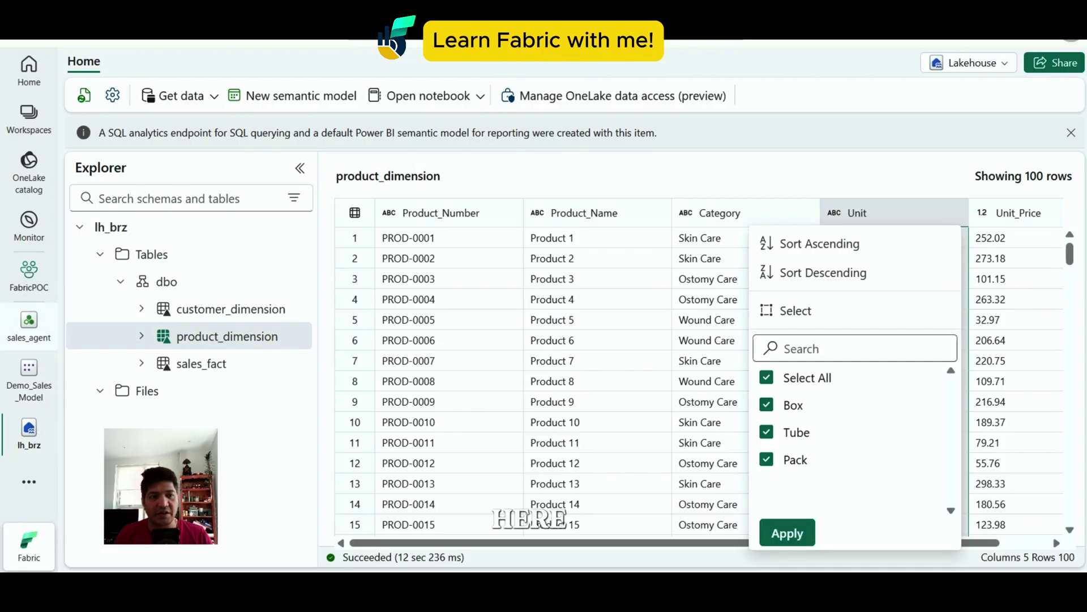
# Return to sales_agent and examine the semantic model step and DAX query behind the total sales by unit answer
pyautogui.click(28, 323)
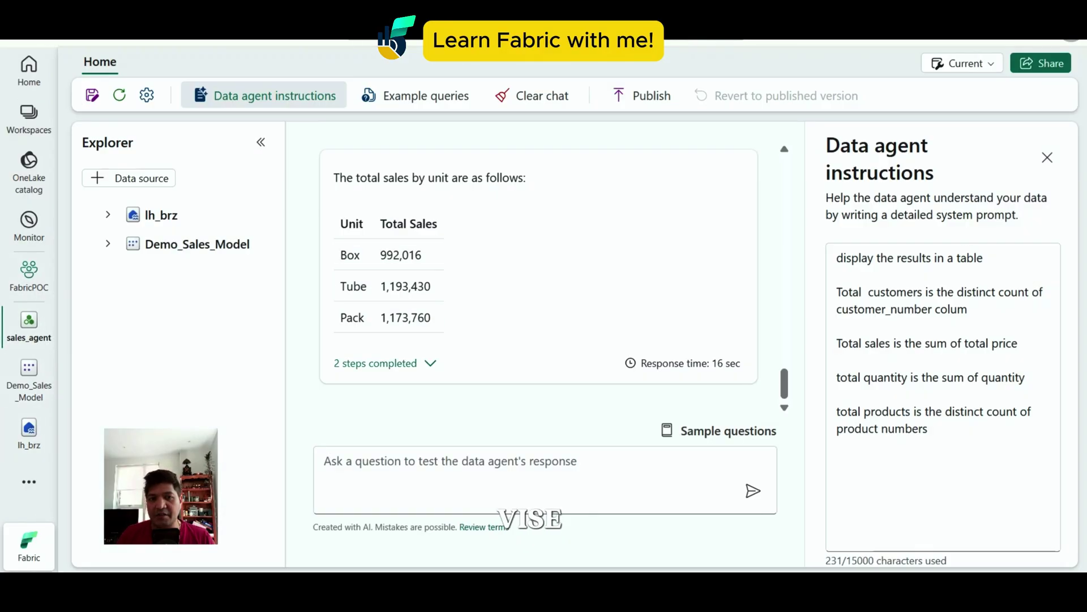
pyautogui.click(385, 363)
pyautogui.scroll(-3, 538, 284)
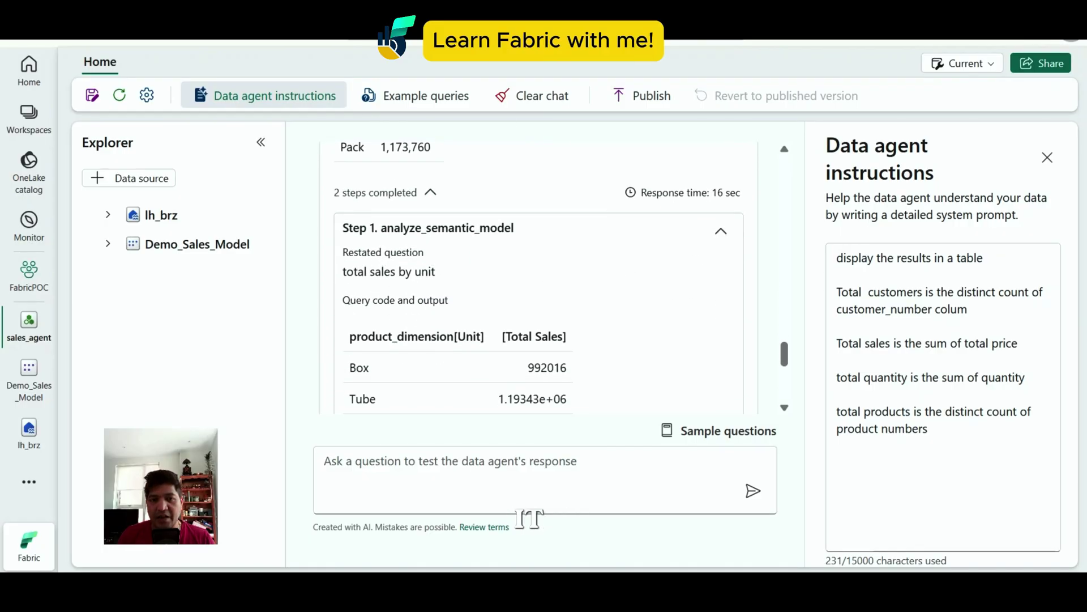
pyautogui.scroll(-6, 538, 277)
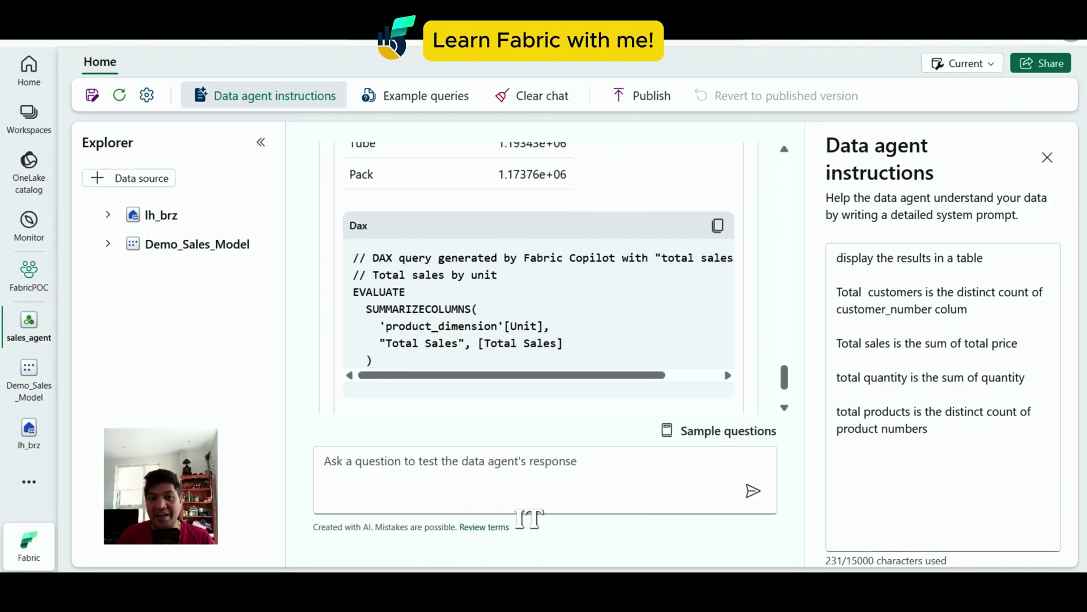
pyautogui.scroll(-1, 538, 278)
pyautogui.moveTo(354, 207); pyautogui.dragTo(445, 258)
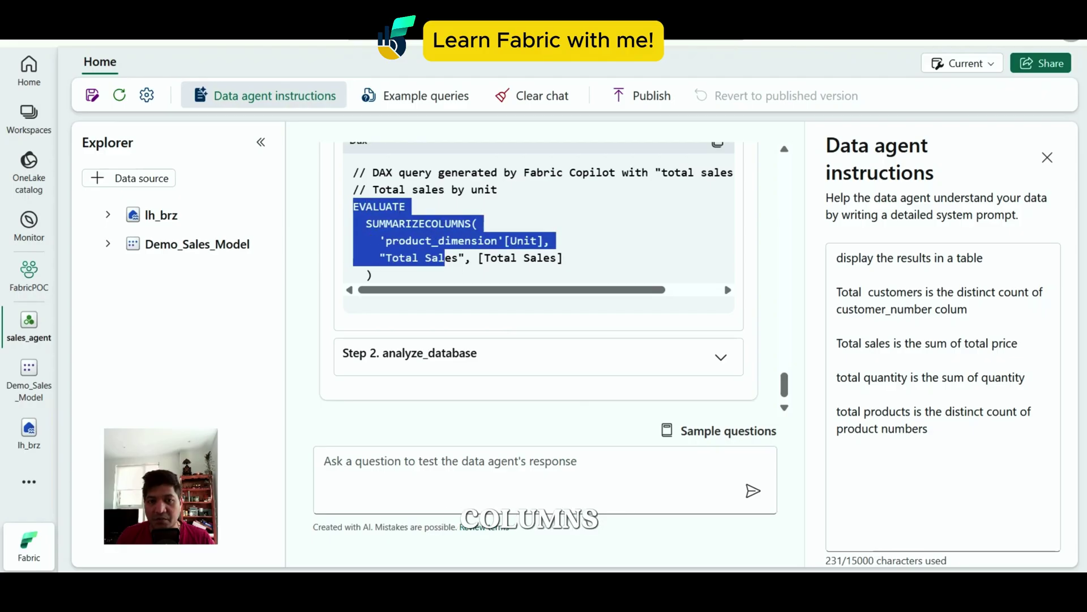
# Ask the agent to create a new calculation called sales by quantity and divide total sales by total quantity
pyautogui.click(444, 259)
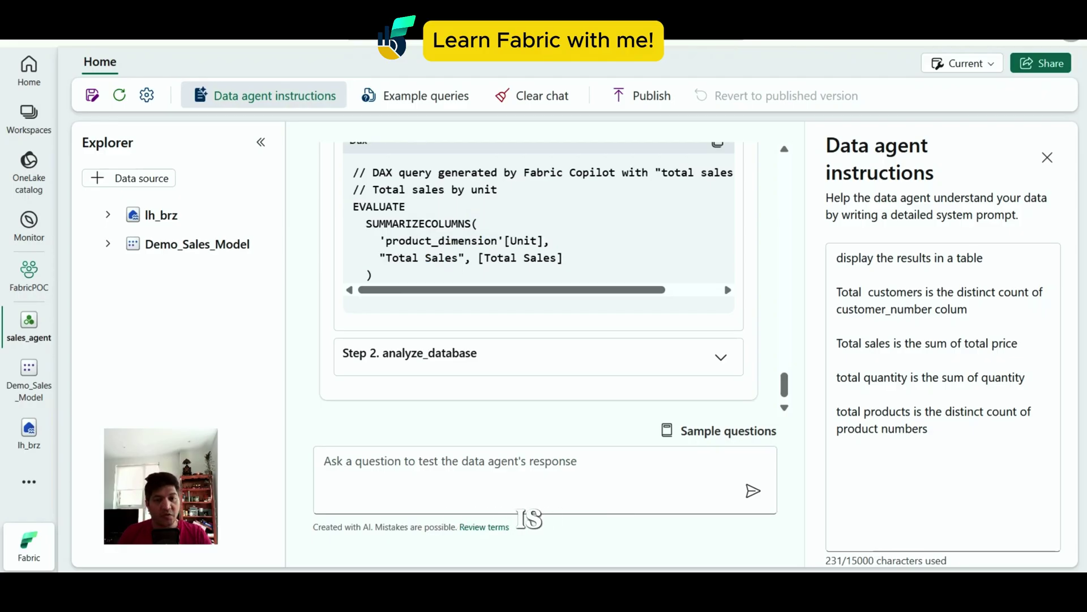
pyautogui.click(431, 464)
pyautogui.write('create ')
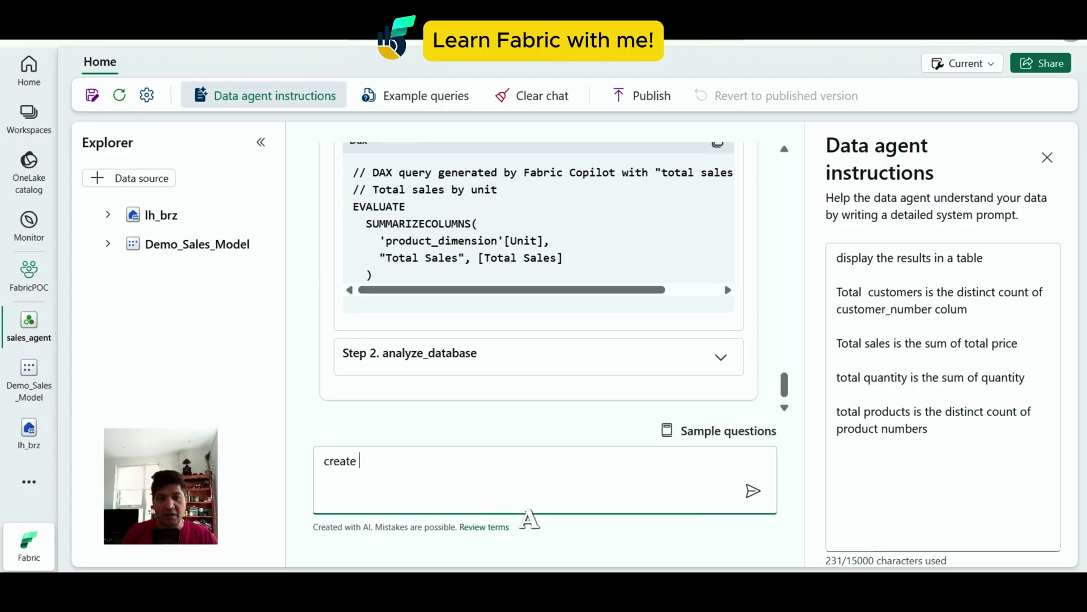
pyautogui.write('a new calcualtion')
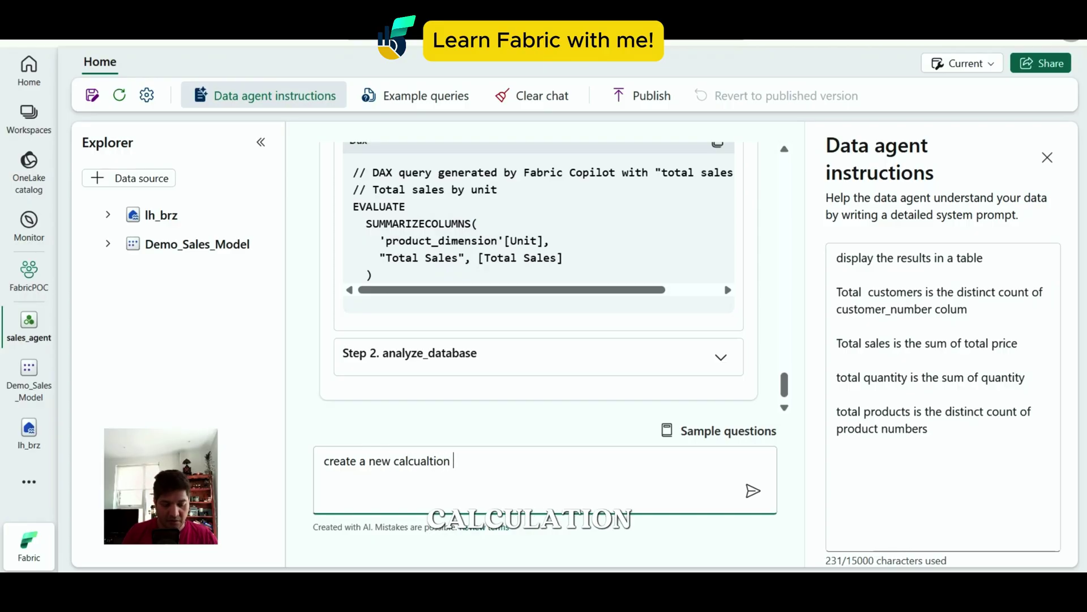
pyautogui.write(' on tota')
pyautogui.press('BackSpace')
pyautogui.press('BackSpace')
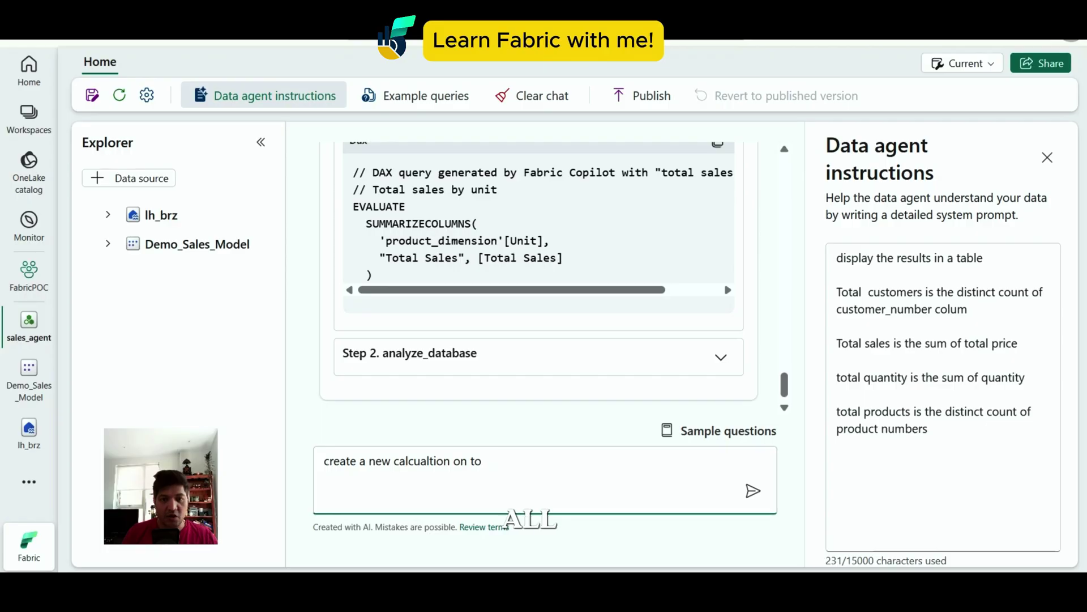
pyautogui.write('sales by quanti')
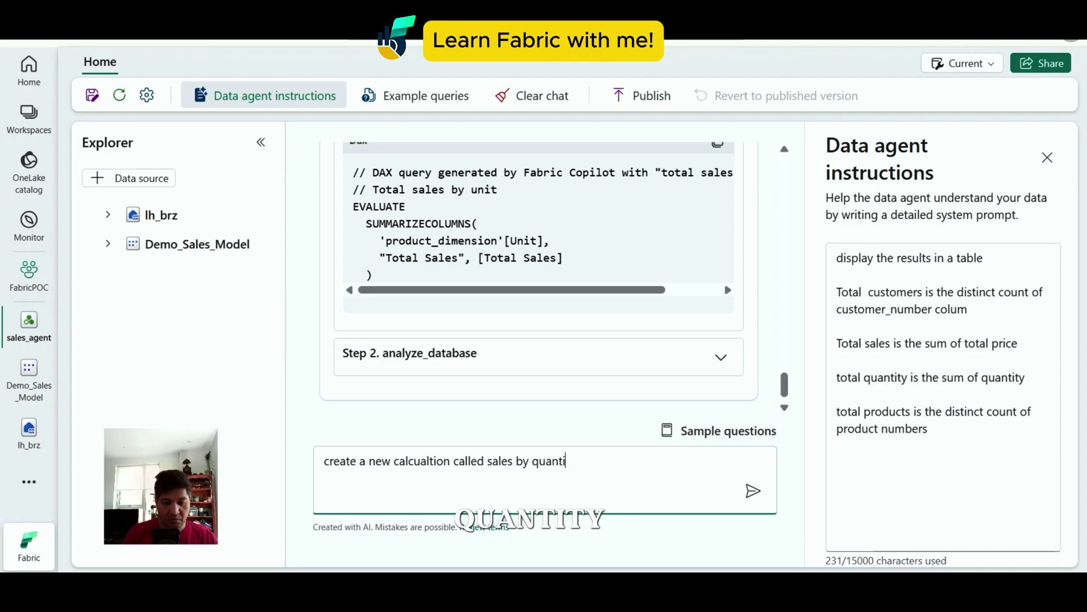
pyautogui.write('ty and d')
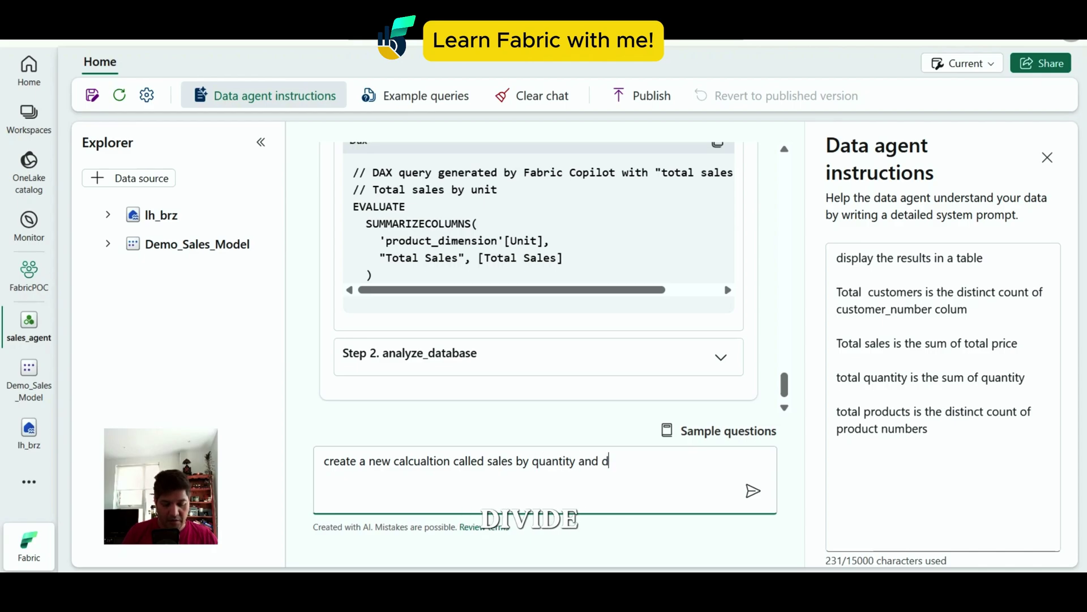
pyautogui.write('ivide sales by ')
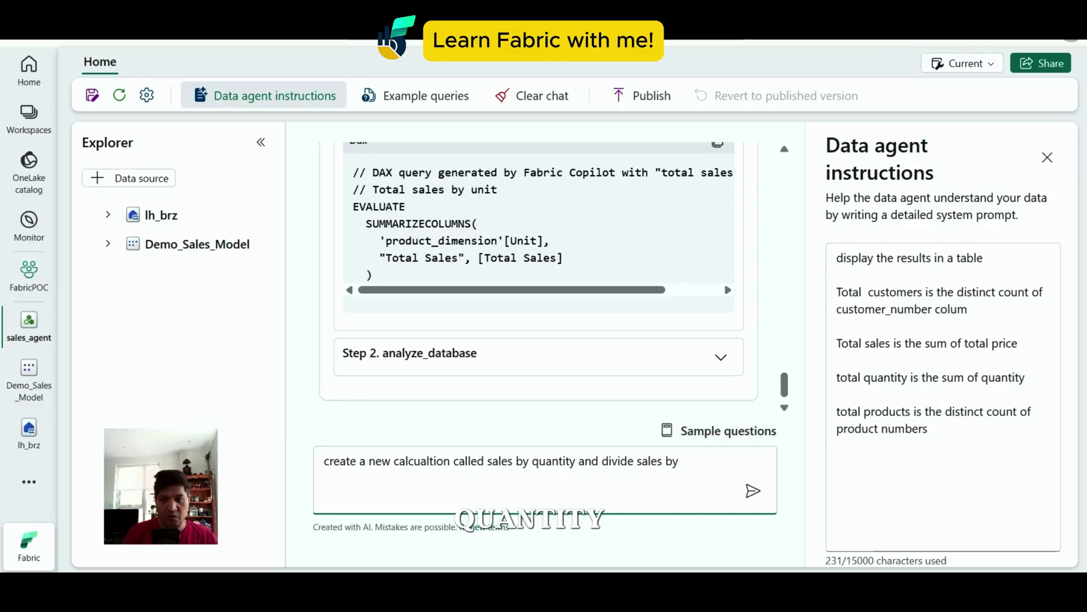
pyautogui.write('total quantity')
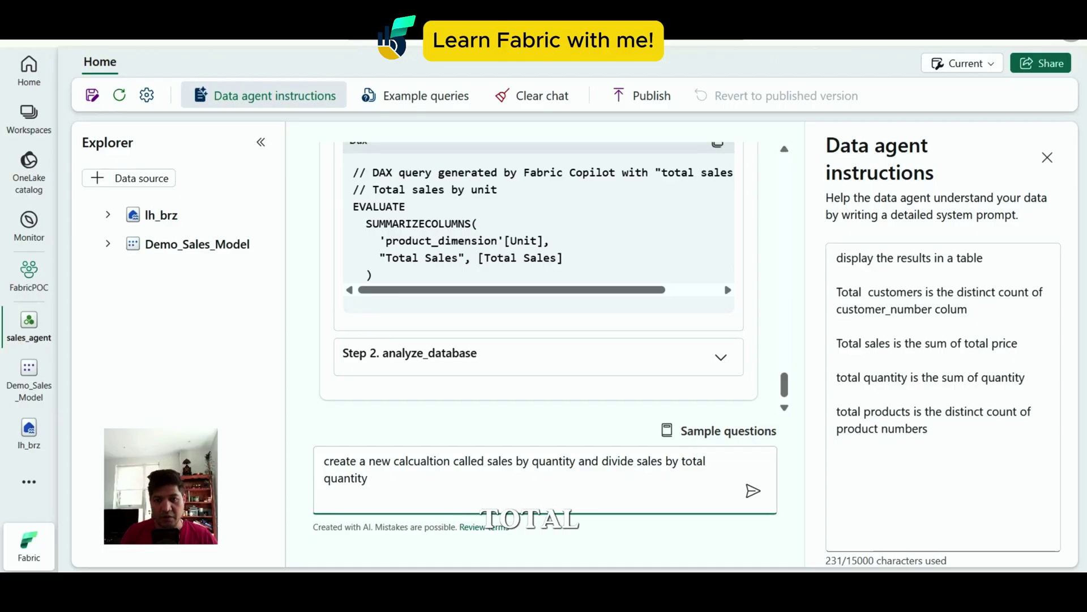
pyautogui.click(638, 461)
pyautogui.write('total')
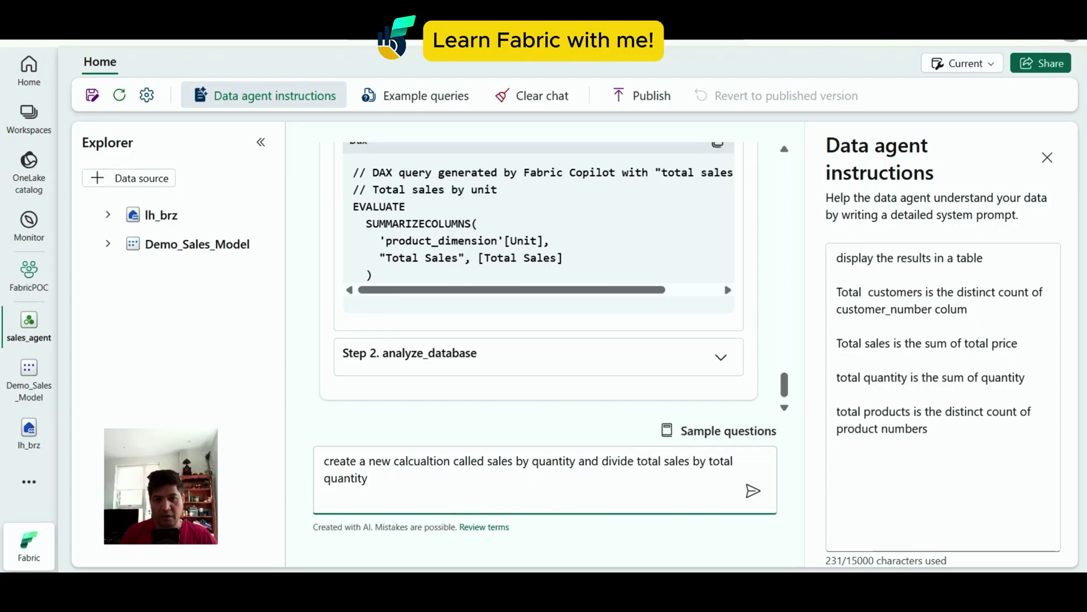
pyautogui.click(752, 491)
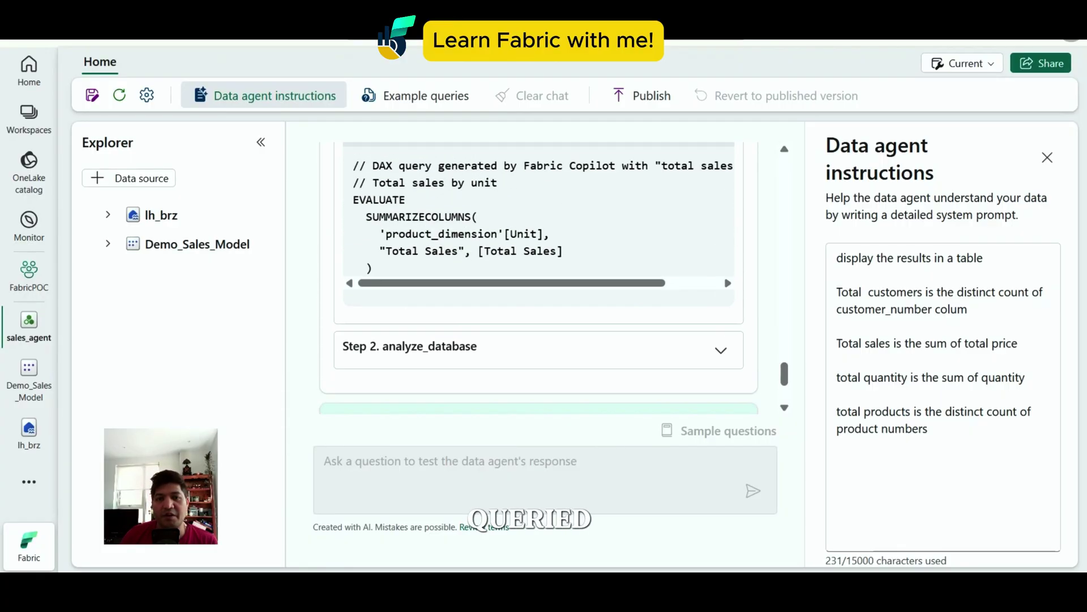
pyautogui.scroll(1, 538, 277)
pyautogui.scroll(-3, 539, 277)
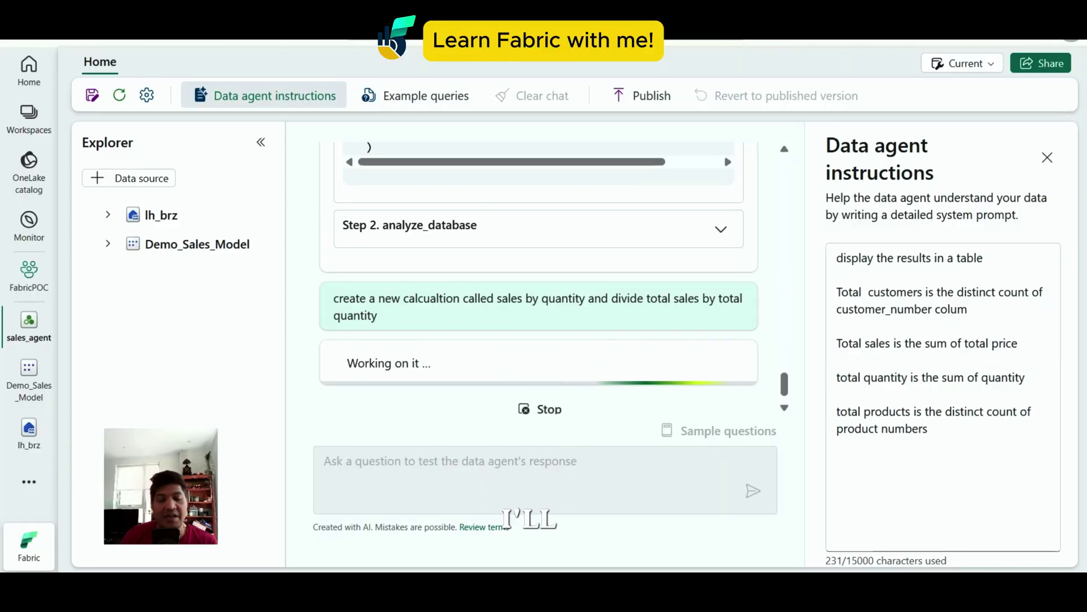
pyautogui.scroll(1, 539, 277)
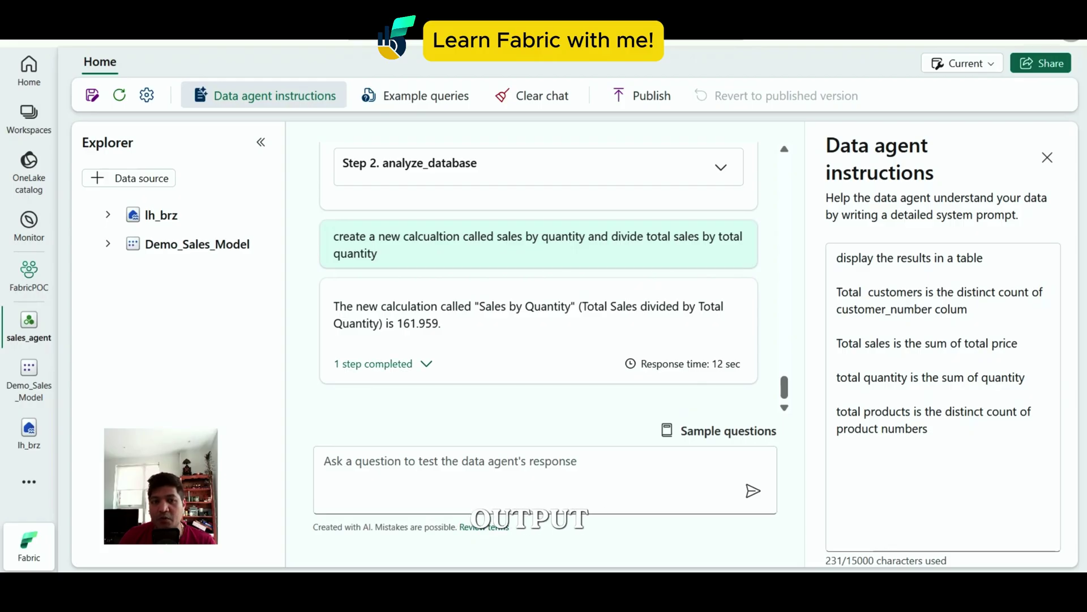
# Expand the completed step of the sales by quantity answer and examine its DAX measure definition and query
pyautogui.click(383, 363)
pyautogui.scroll(-3, 538, 278)
pyautogui.scroll(-3, 538, 278)
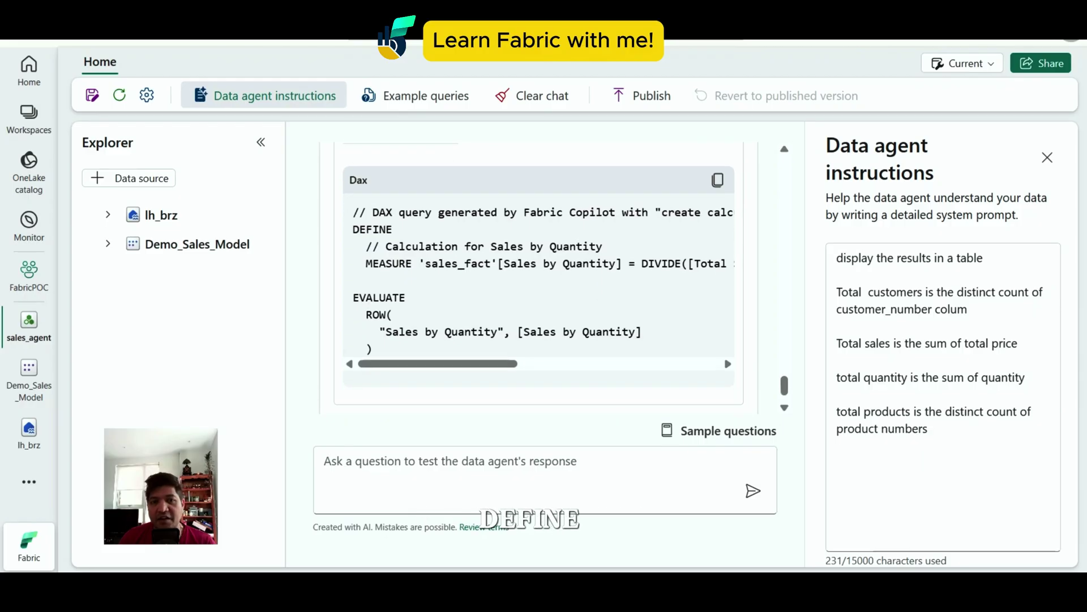
pyautogui.moveTo(438, 364)
pyautogui.mouseDown()
pyautogui.moveTo(509, 363)
pyautogui.moveTo(438, 363)
pyautogui.mouseUp()
pyautogui.scroll(-1, 538, 277)
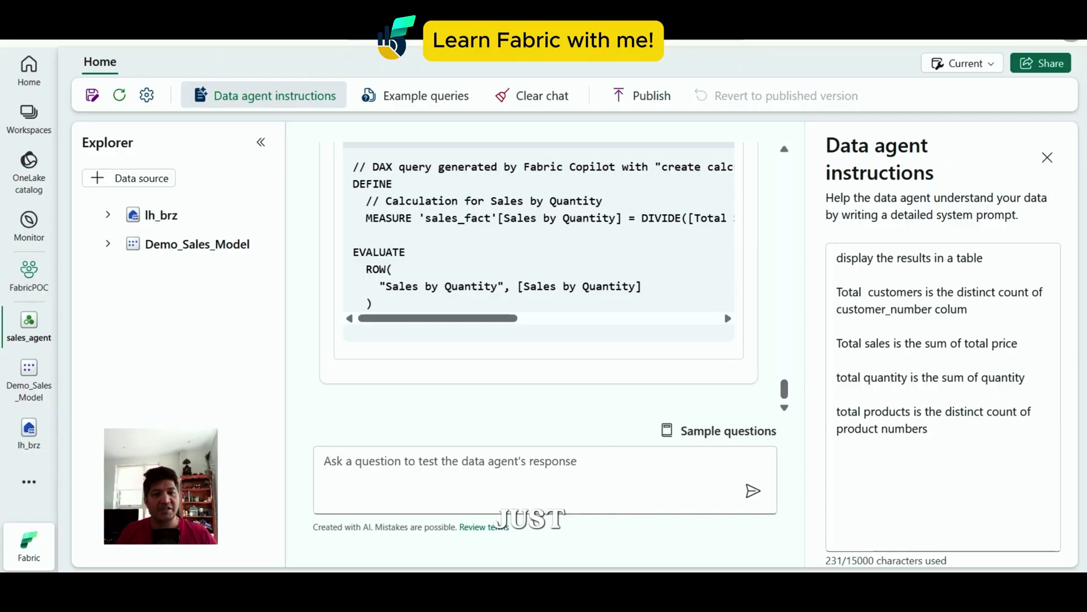
# Ask the agent "list top 10 customers by total sales"
pyautogui.click(325, 461)
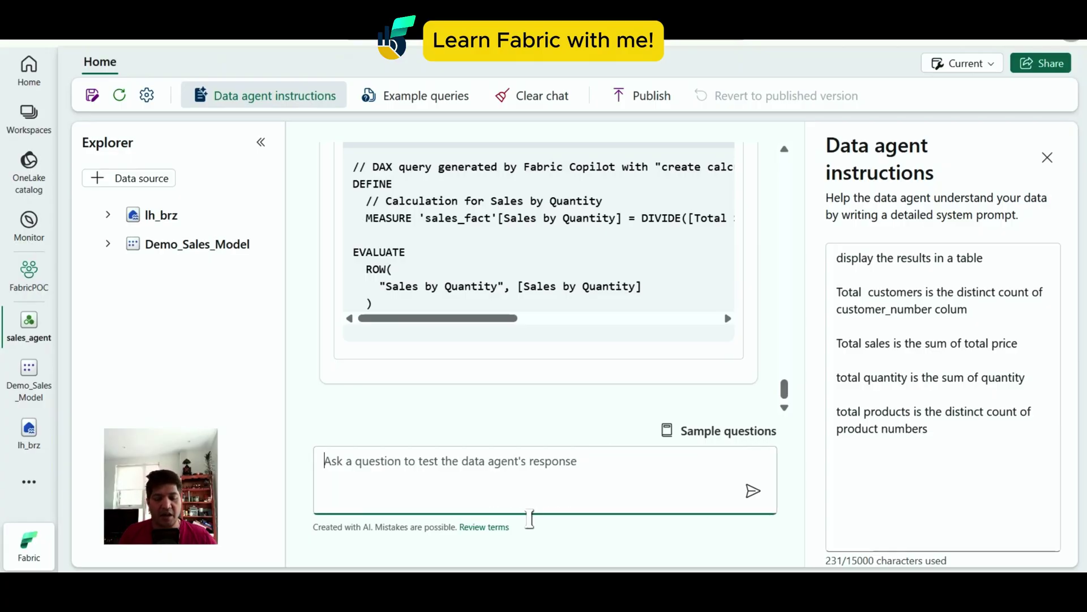
pyautogui.write('list t')
pyautogui.write('op 10 customers')
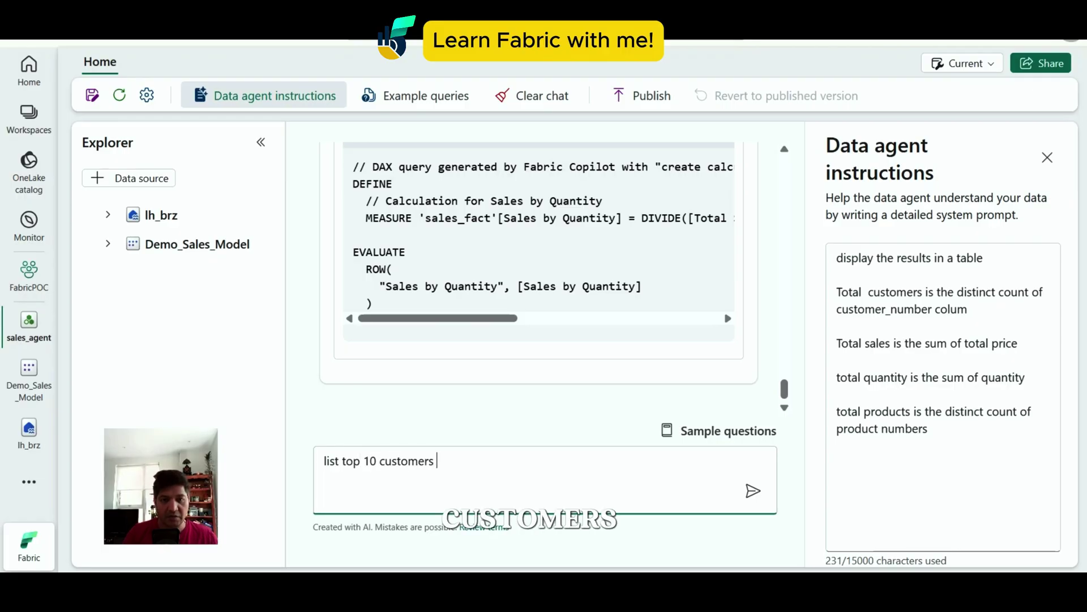
pyautogui.write(' by total sales')
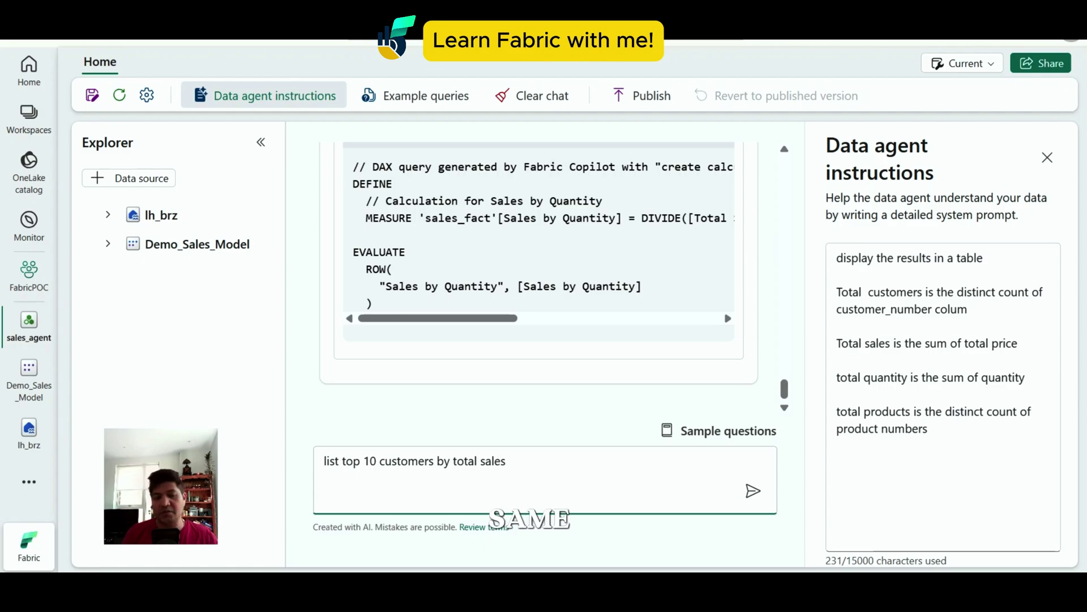
pyautogui.click(752, 491)
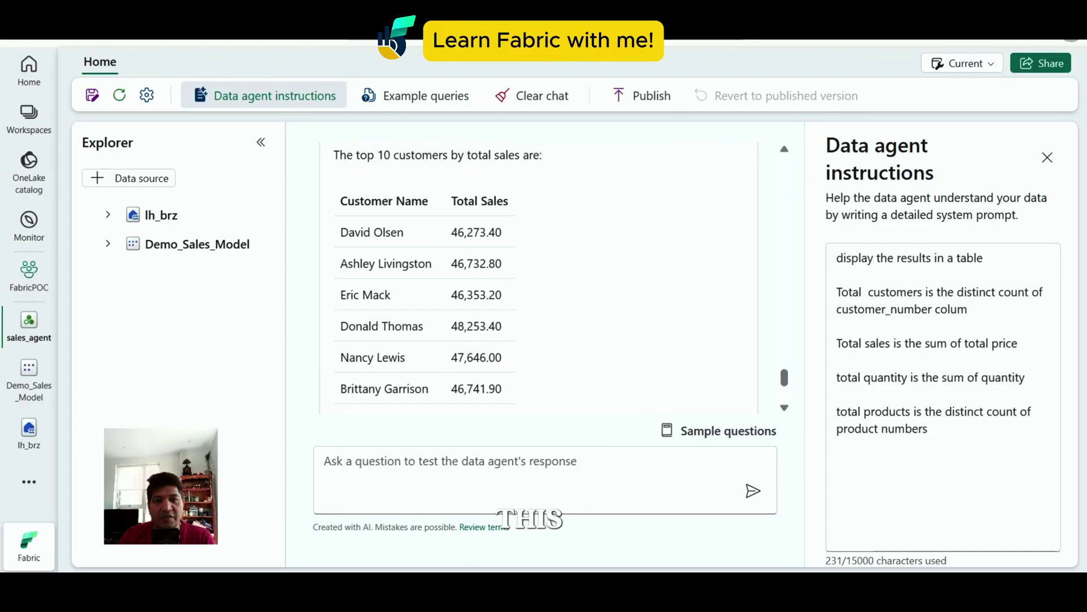
# Expand the completed step of the top 10 customers answer and examine its query output and DAX code
pyautogui.scroll(-3, 538, 277)
pyautogui.click(426, 363)
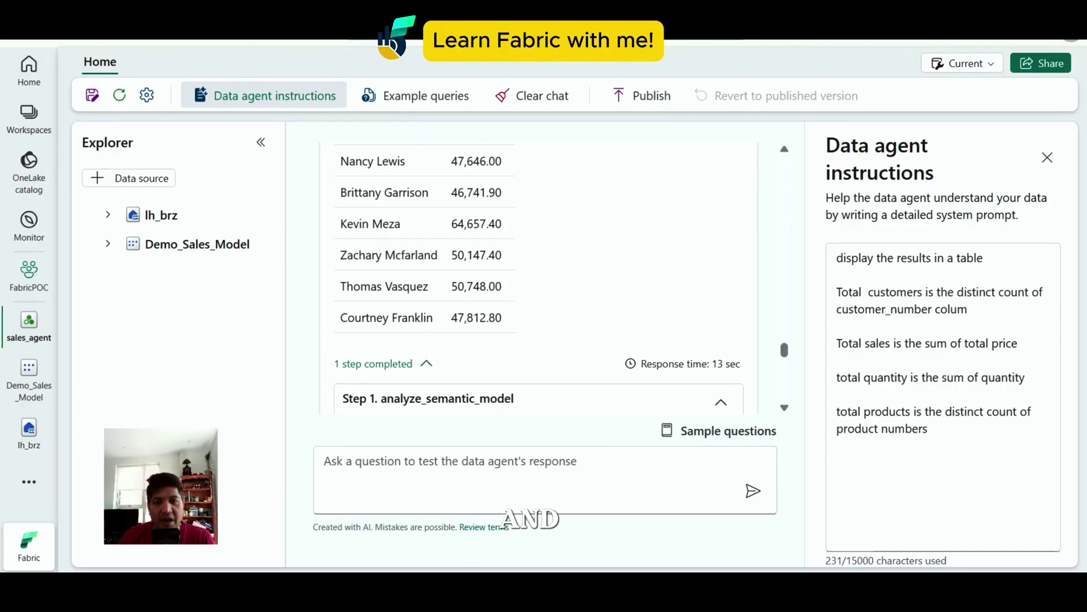
pyautogui.scroll(-11, 493, 232)
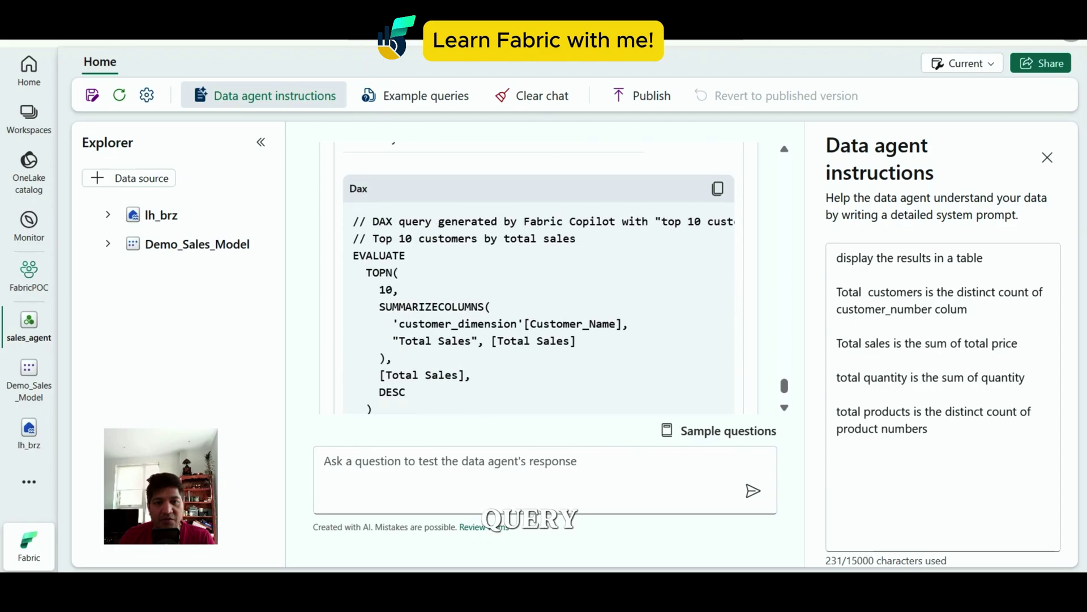
pyautogui.scroll(-2, 538, 272)
pyautogui.scroll(2, 538, 272)
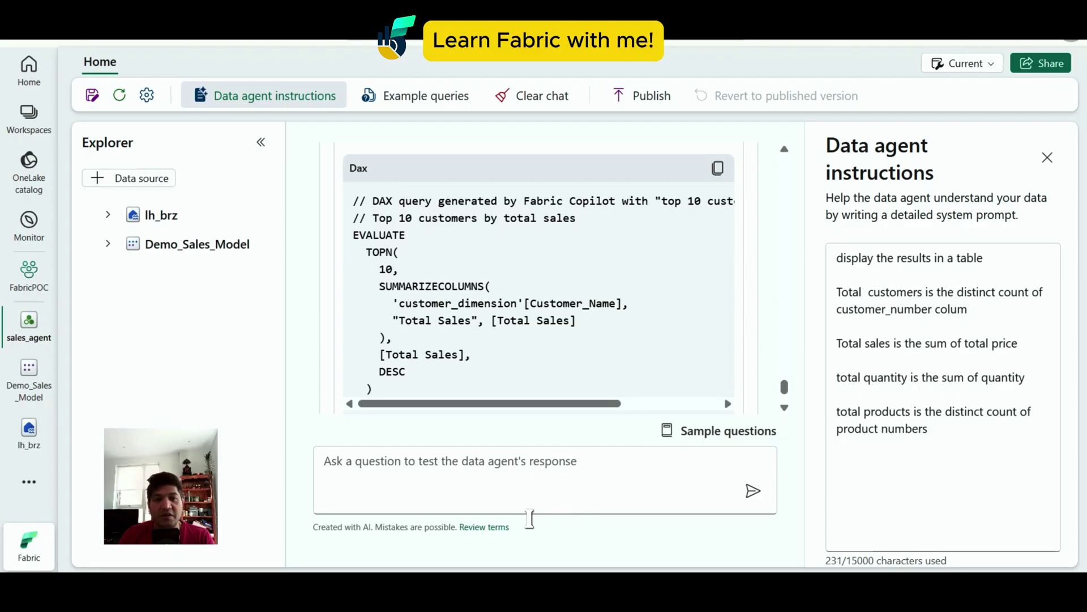
pyautogui.scroll(10, 538, 283)
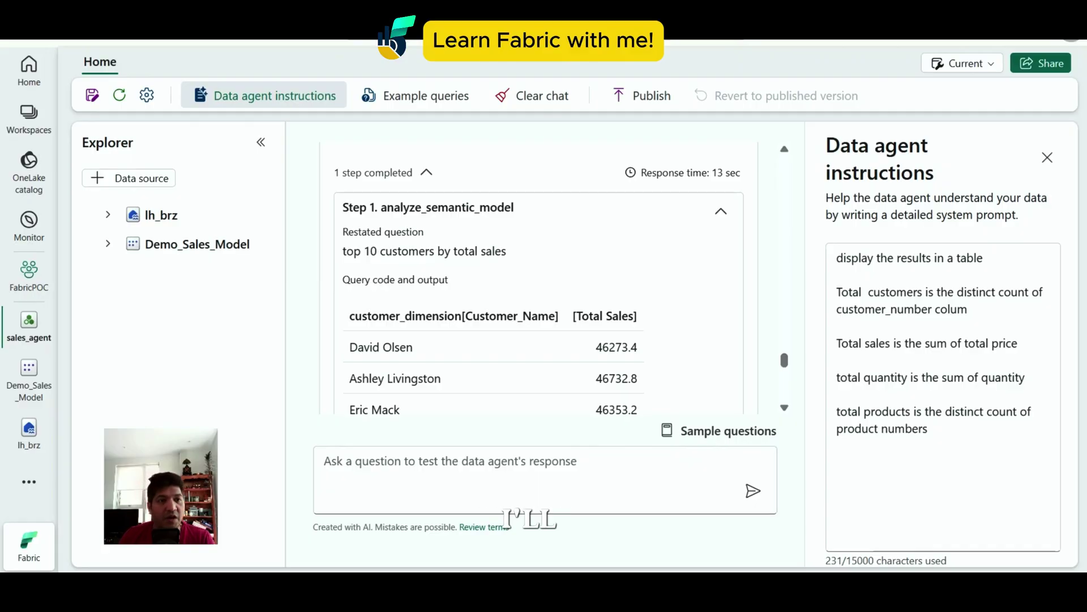
# Open Demo_Sales_Model from the FabricPOC workspace and launch its DAX query editor
pyautogui.click(28, 276)
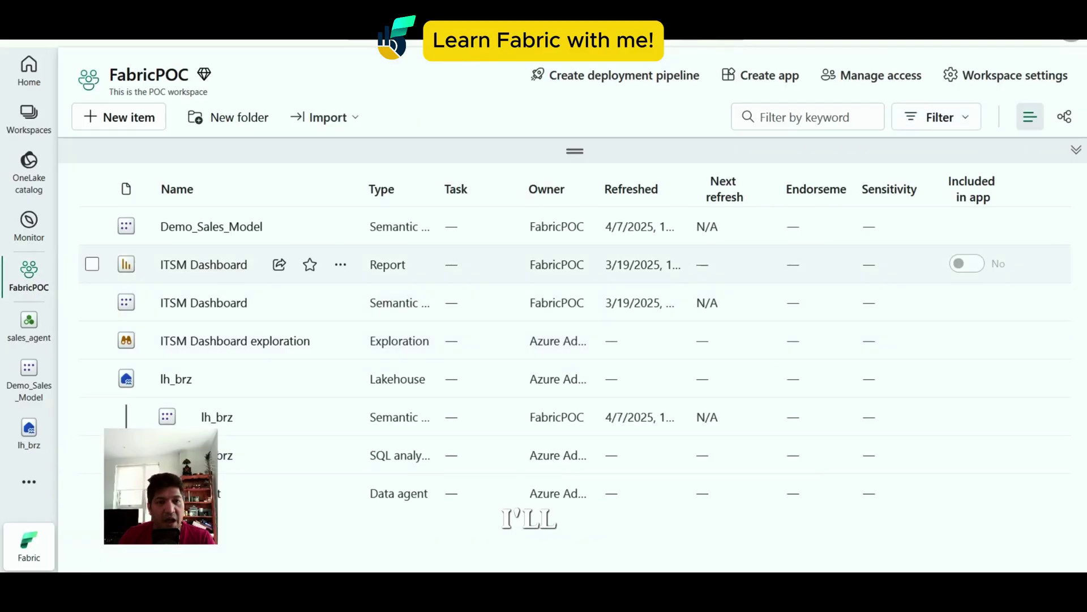
pyautogui.click(211, 227)
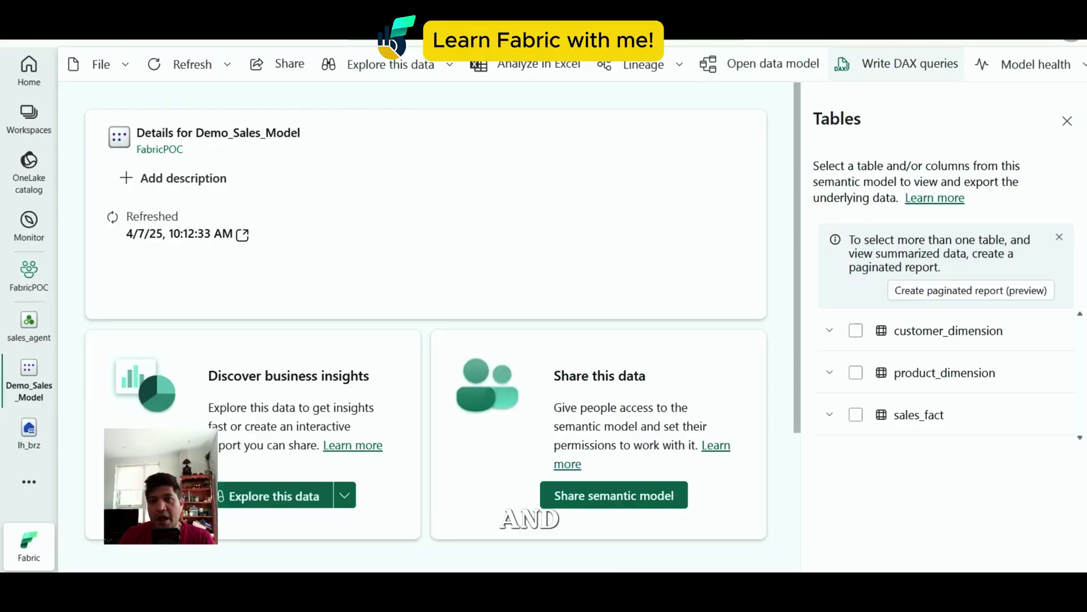
pyautogui.click(897, 64)
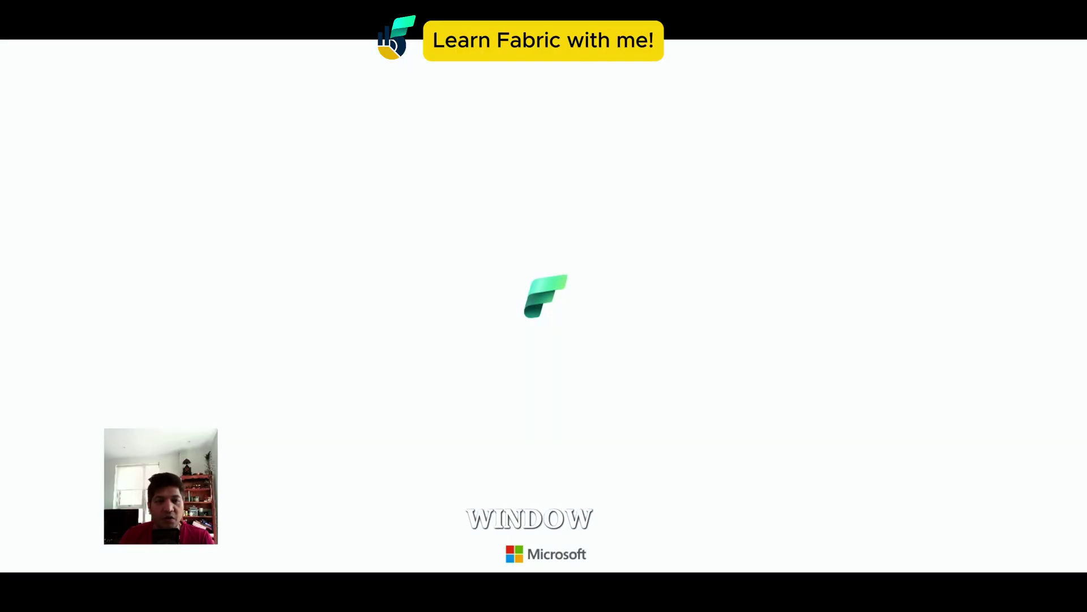
pyautogui.moveTo(193, 443); pyautogui.dragTo(1052, 460)
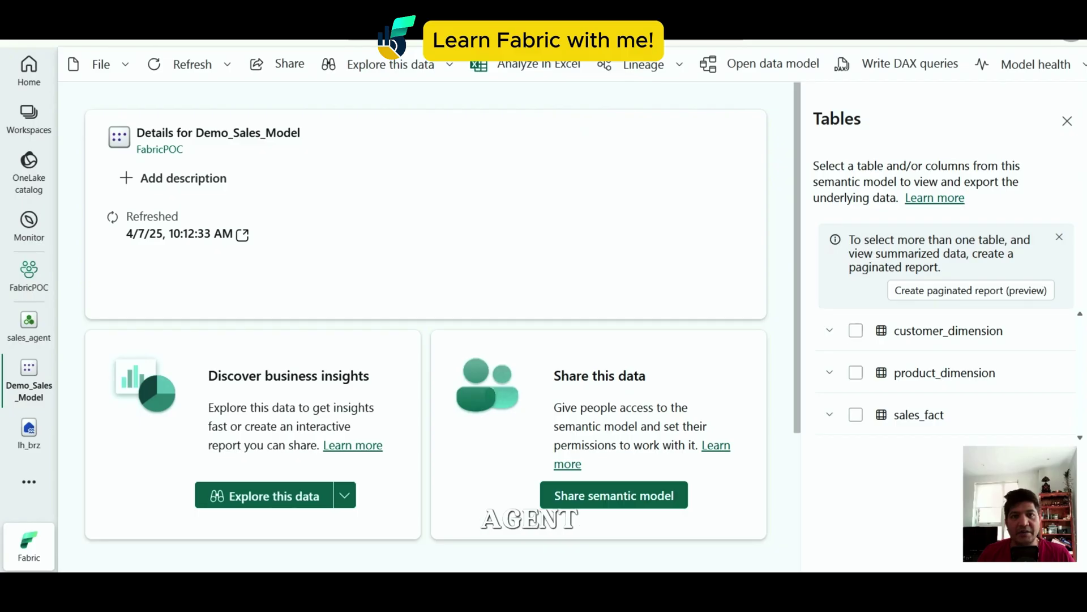
# Return to sales_agent and copy the DAX code generated for the top 10 customers by total sales answer
pyautogui.click(29, 325)
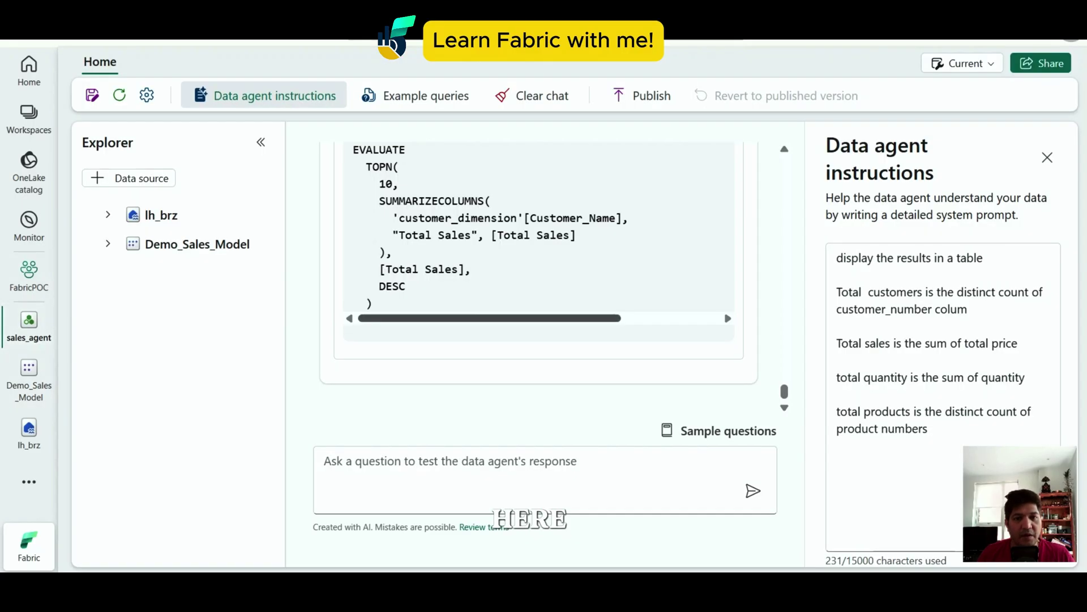
pyautogui.scroll(3, 538, 283)
pyautogui.scroll(-2, 539, 284)
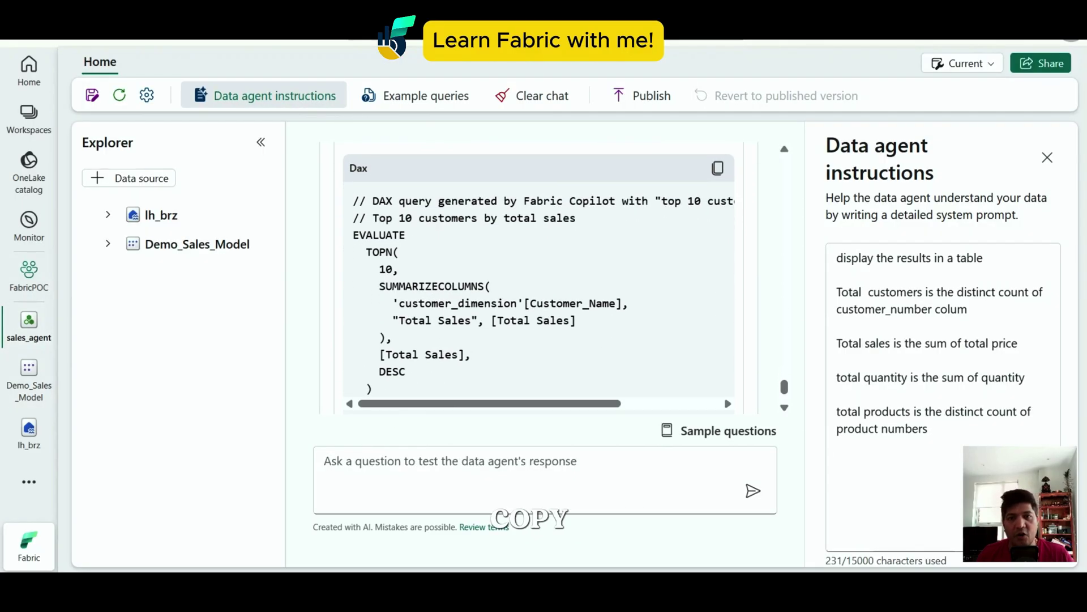
pyautogui.click(719, 169)
pyautogui.scroll(-2, 539, 329)
pyautogui.scroll(7, 538, 329)
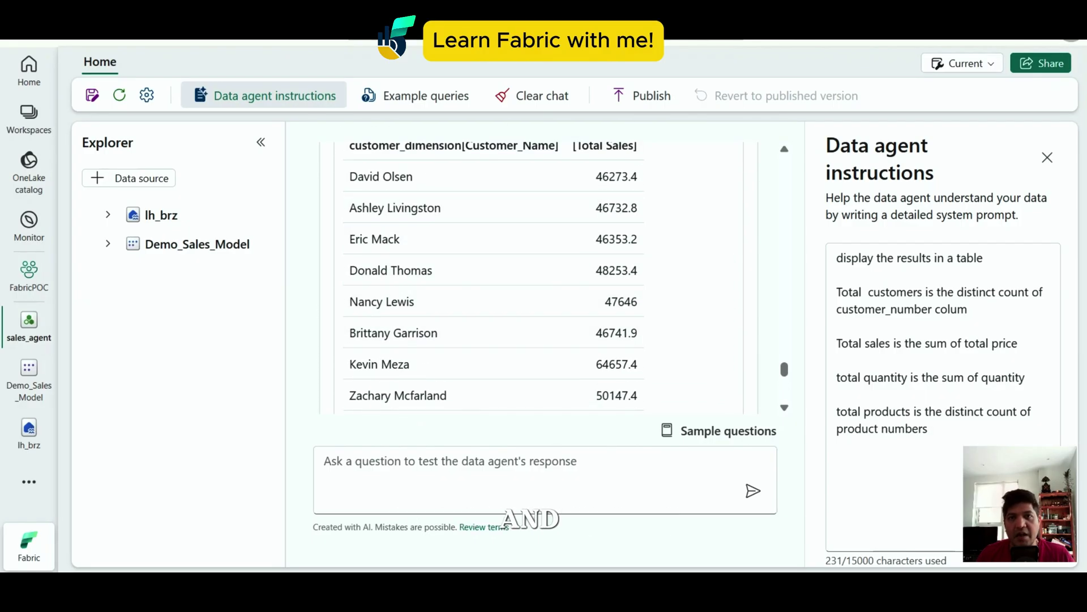
# Switch to the DAX query editor of Demo_Sales_Model and look over the semantic model's objects, including its measures
pyautogui.click(663, 12)
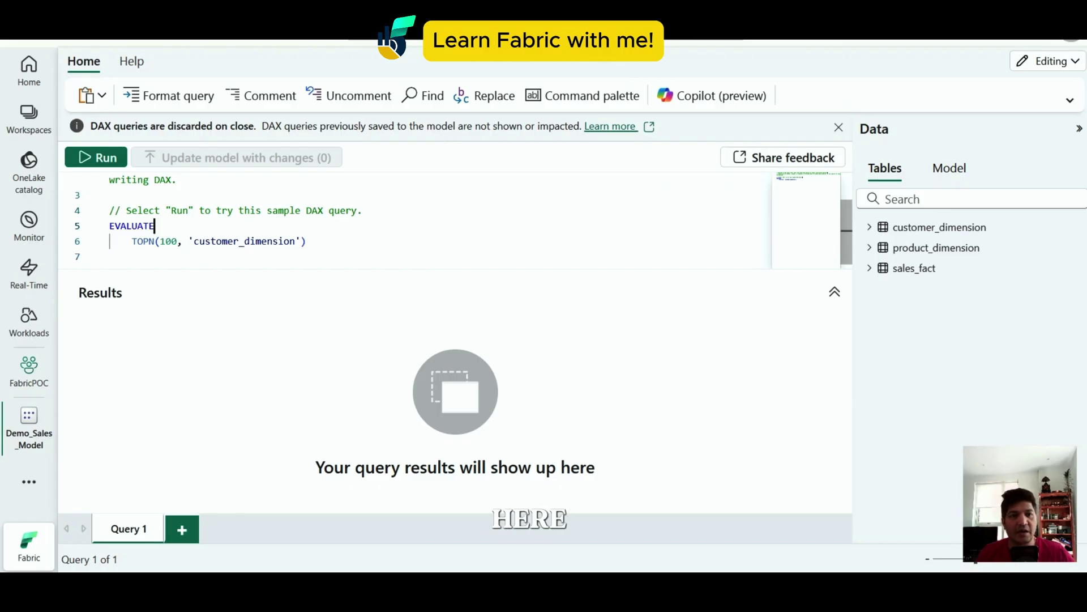
pyautogui.hotkey('ctrl', 'a')
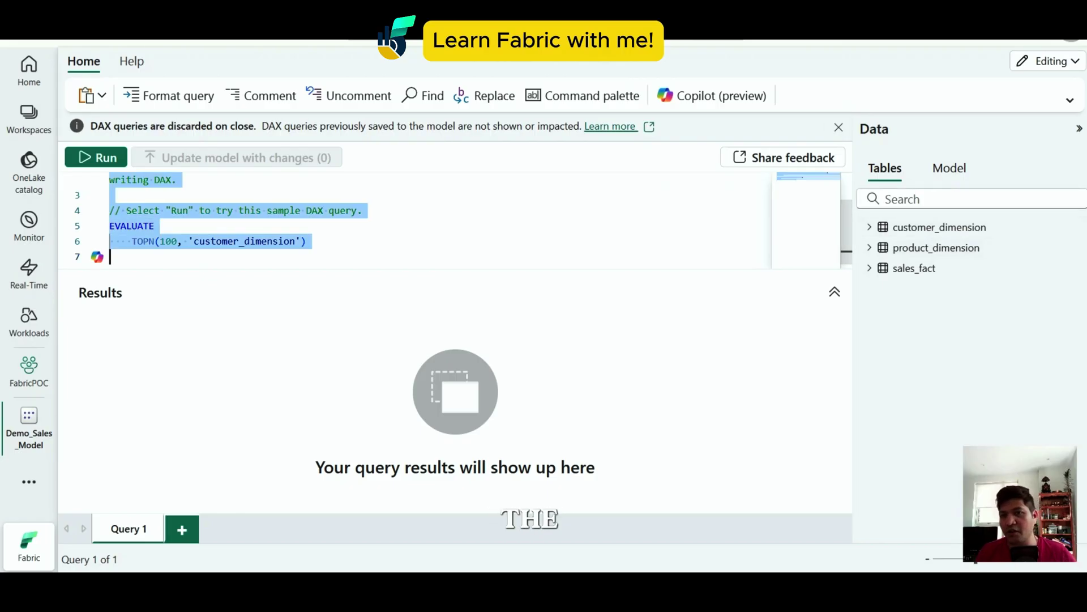
pyautogui.click(949, 168)
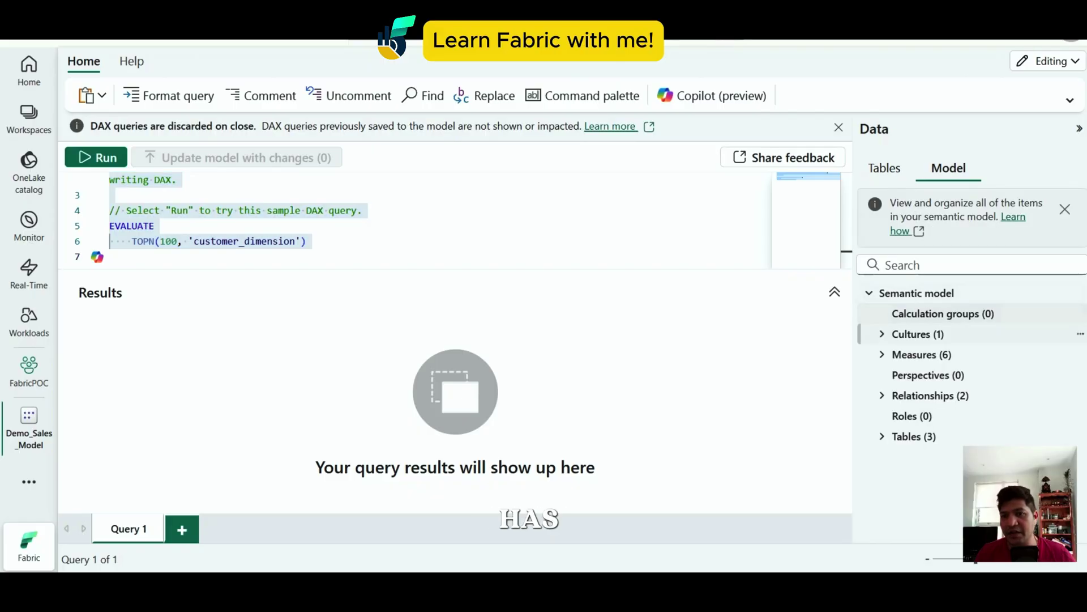
pyautogui.click(881, 355)
pyautogui.click(882, 354)
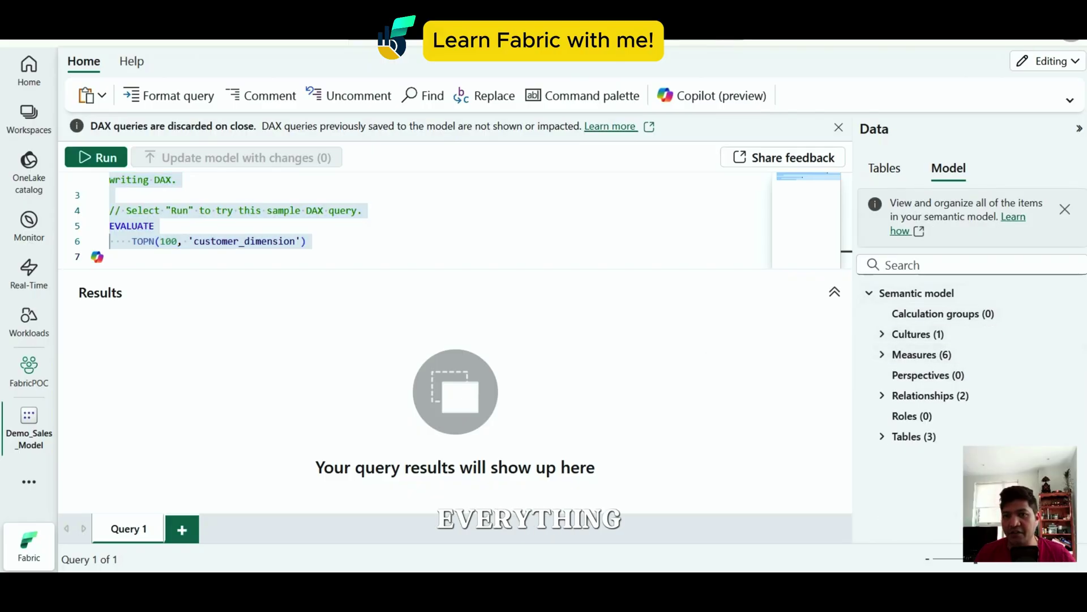
pyautogui.click(885, 169)
# Replace the sample code in Query 1 with the copied DAX query for the top 10 customers by total sales
pyautogui.click(308, 242)
pyautogui.hotkey('ctrl', 'a')
pyautogui.press('BackSpace')
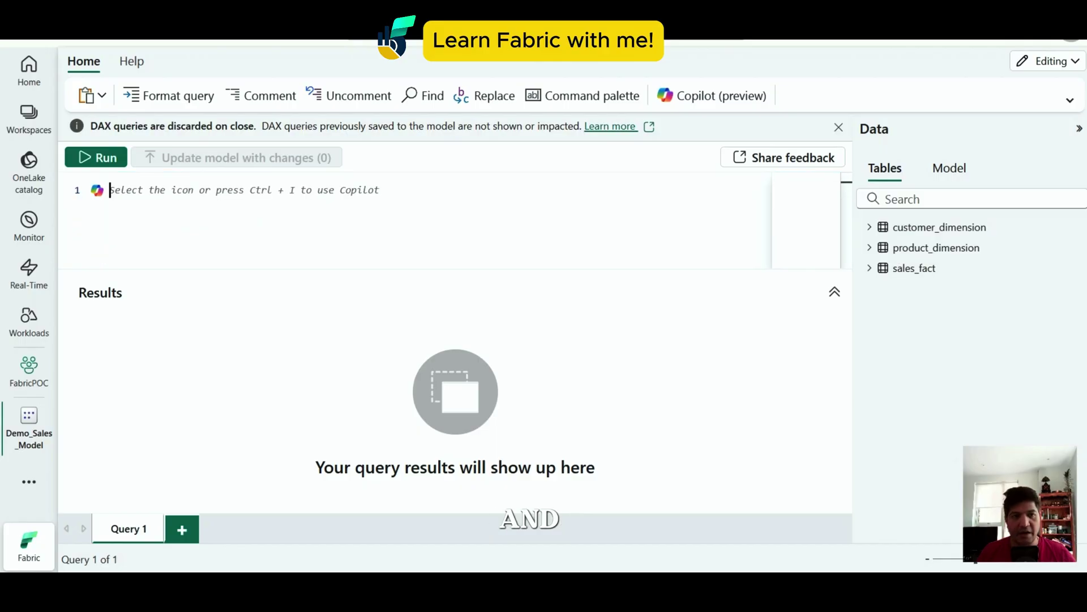
pyautogui.hotkey('ctrl', 'v')
pyautogui.scroll(5, 424, 221)
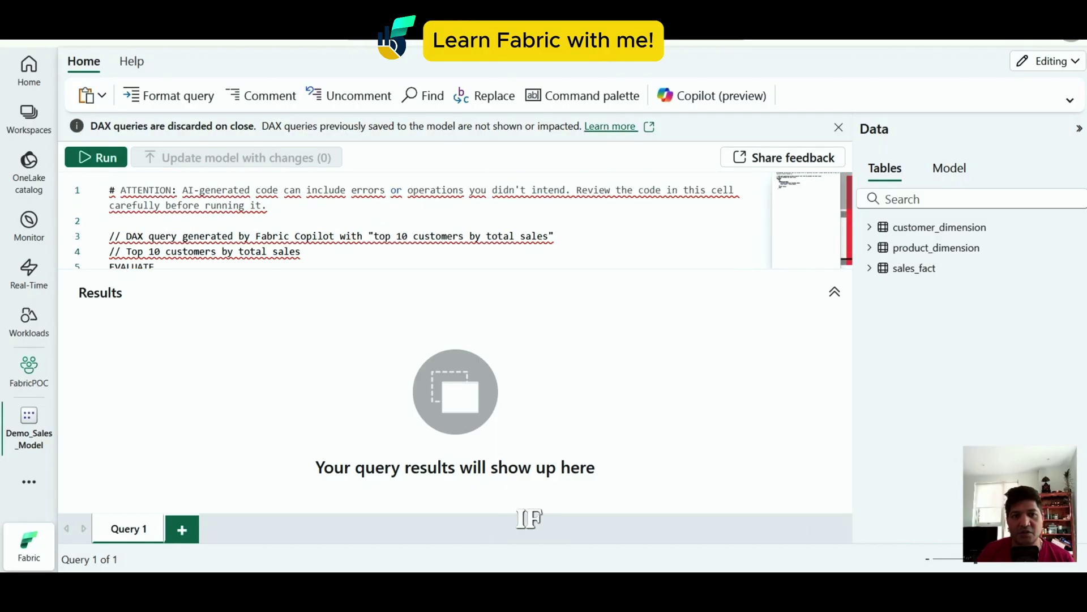
# Enlarge the query editor area and delete the AI-generated code warning line and the blank line above the top 10 customers query
pyautogui.moveTo(456, 269); pyautogui.dragTo(455, 397)
pyautogui.scroll(-1, 425, 317)
pyautogui.scroll(1, 425, 317)
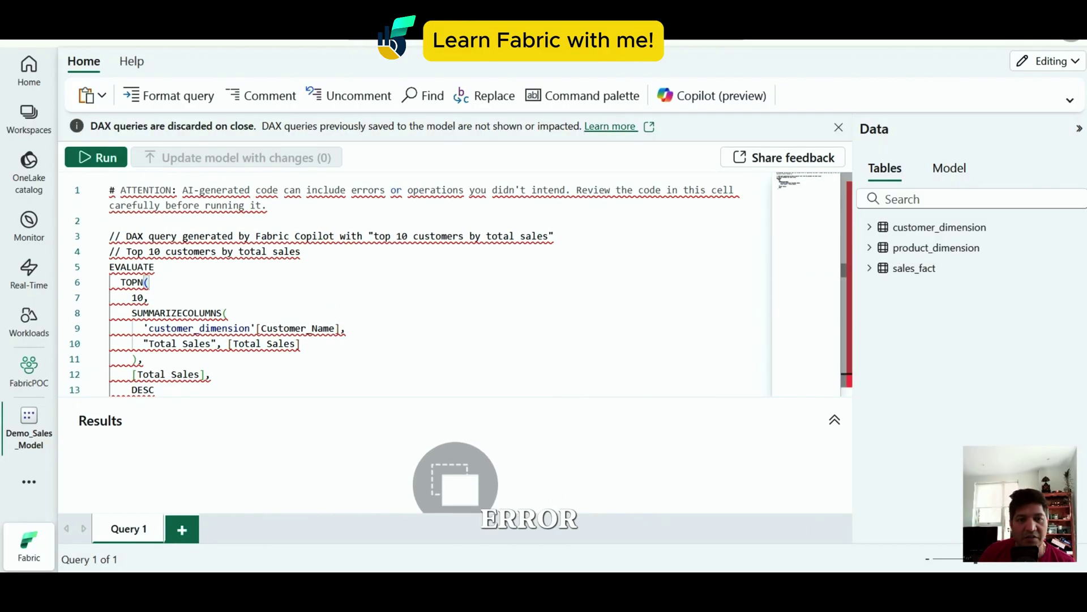
pyautogui.moveTo(267, 205); pyautogui.dragTo(108, 190)
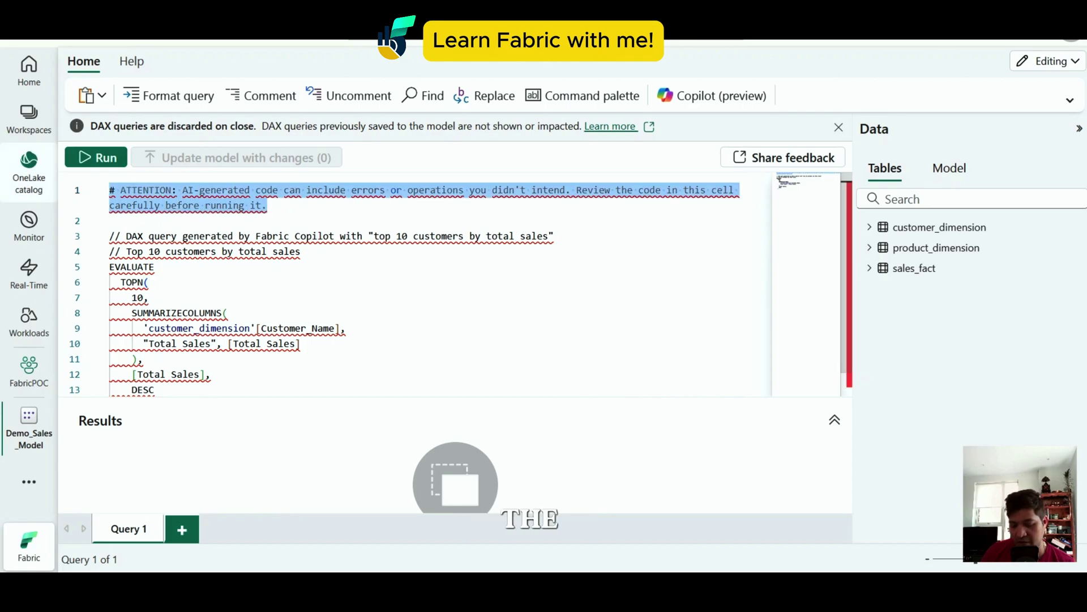
pyautogui.press('Delete')
pyautogui.press('Delete')
pyautogui.press('Delete')
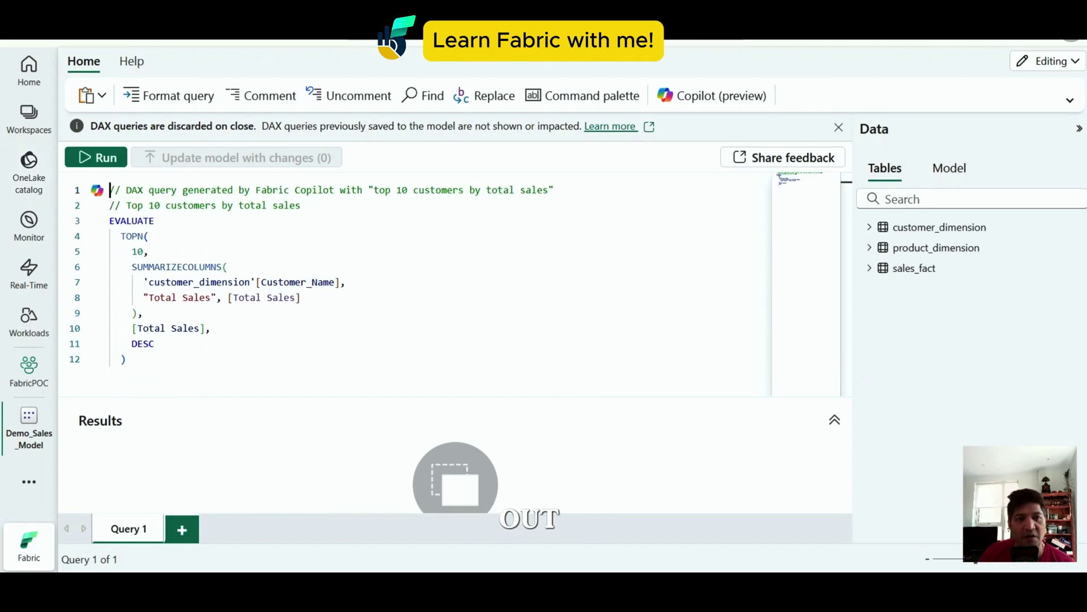
# Run the top 10 customers query and compare its total sales values with the answer in sales_agent
pyautogui.click(96, 157)
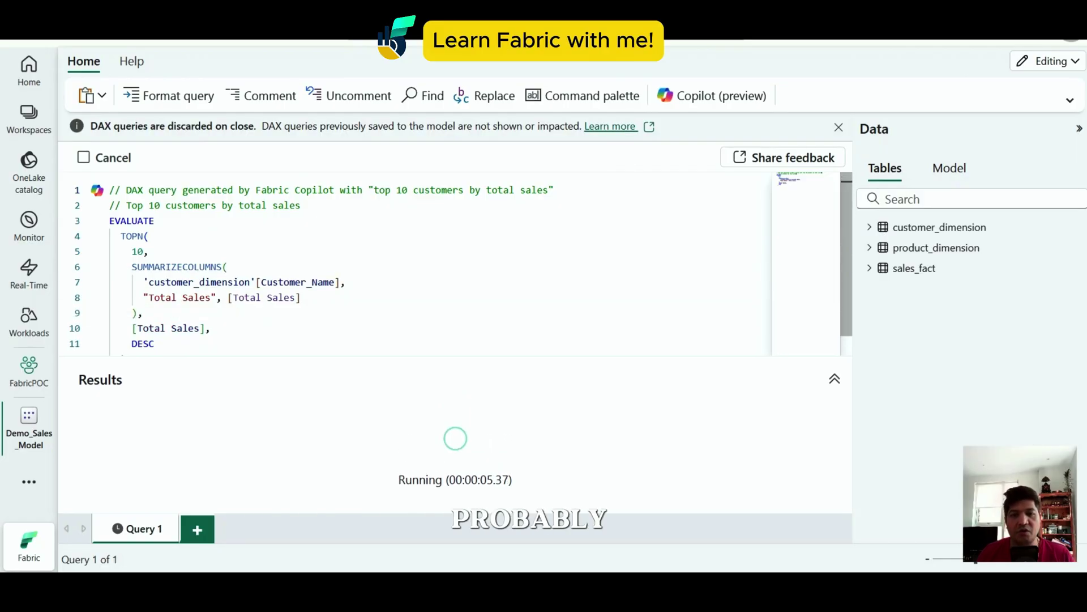
pyautogui.scroll(-1, 226, 425)
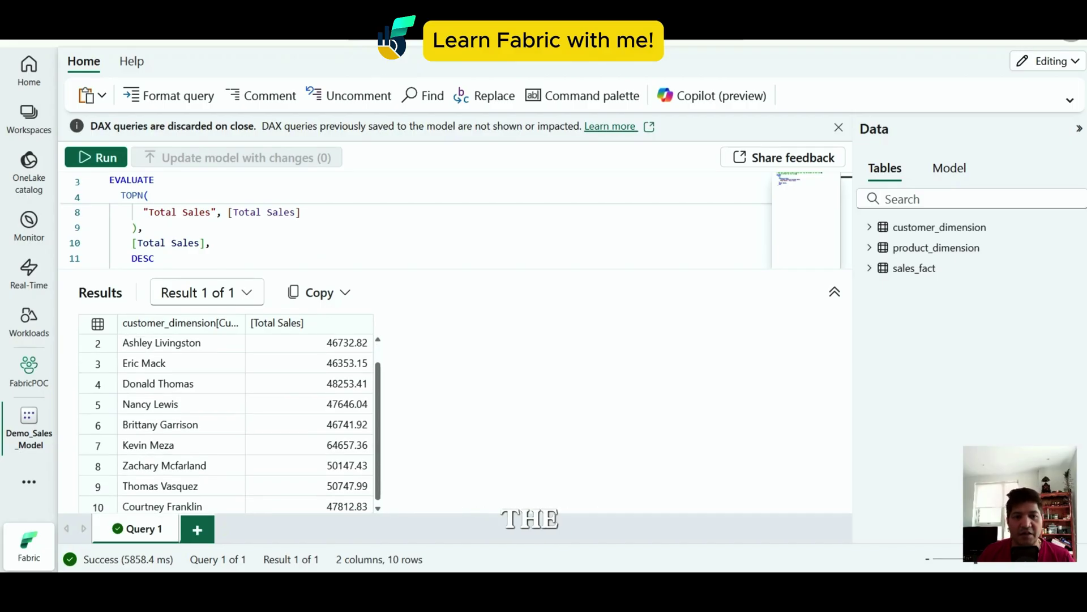
pyautogui.scroll(1, 227, 425)
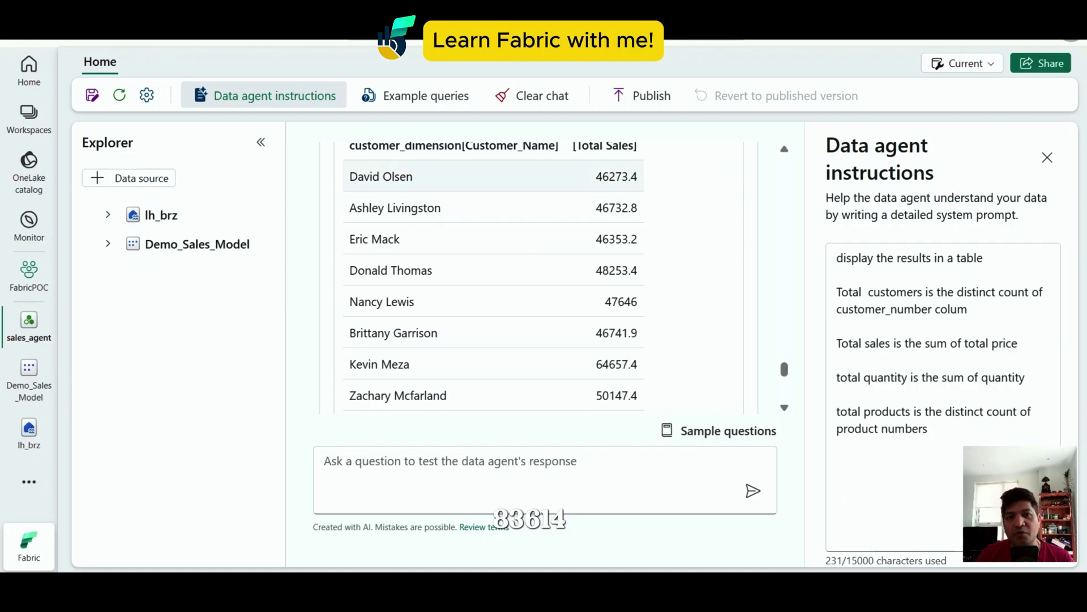
pyautogui.moveTo(595, 176); pyautogui.dragTo(639, 176)
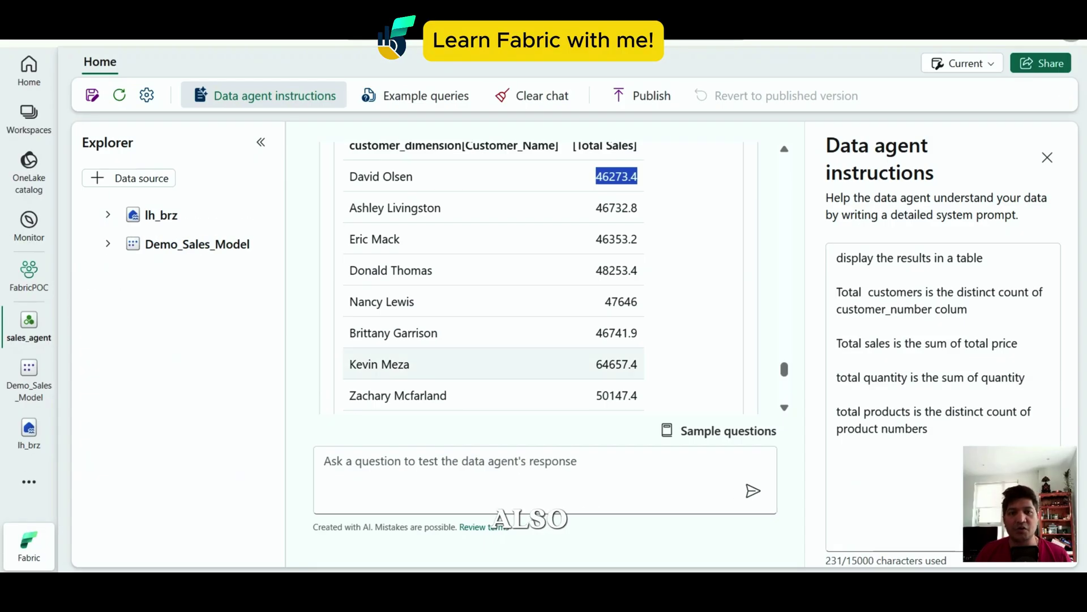
# Copy the DAX code that sales_agent generated for the Sales by Quantity calculation
pyautogui.scroll(-10, 396, 362)
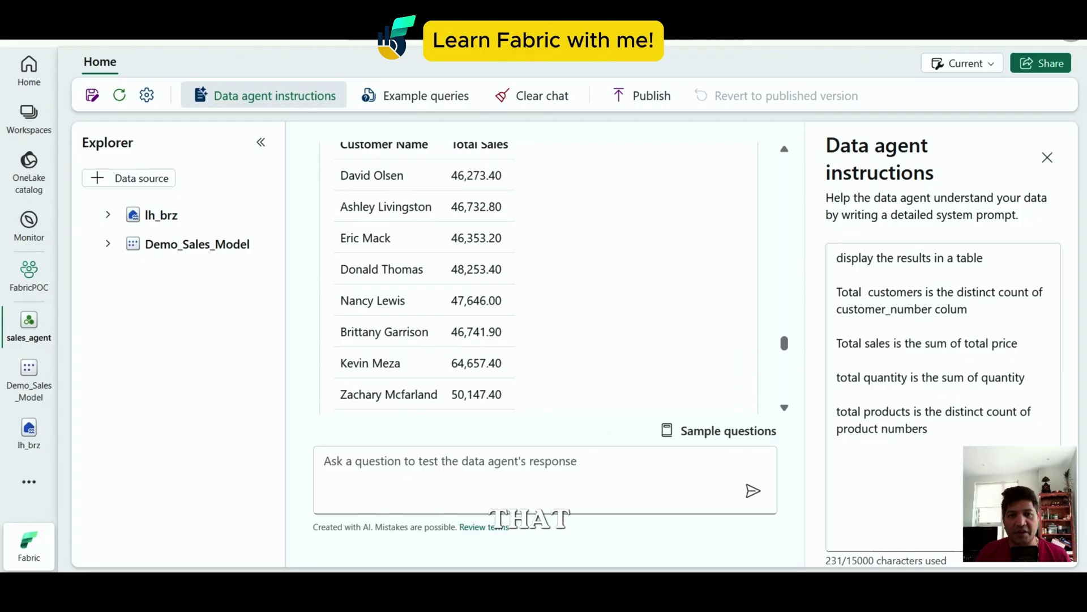
pyautogui.scroll(5, 538, 277)
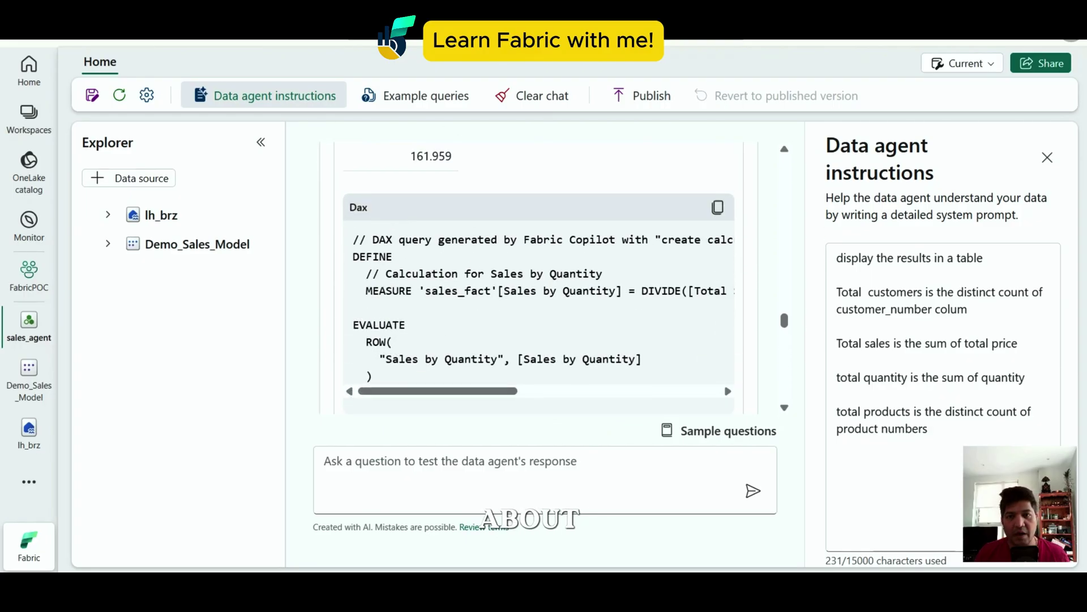
pyautogui.click(718, 207)
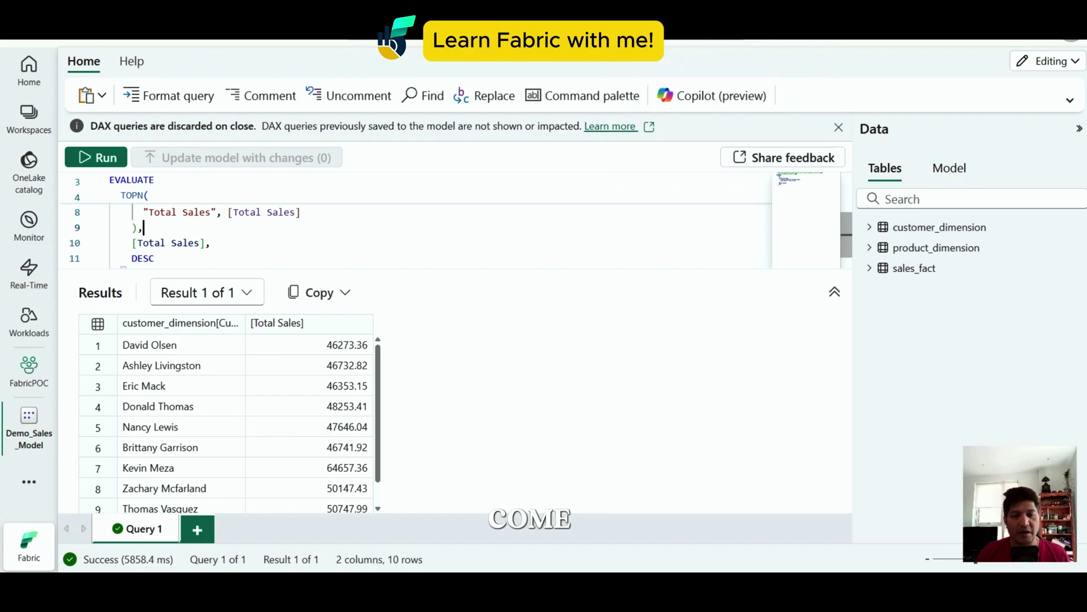
# Switch to the DAX query editor of Demo_Sales_Model and replace the Query 1 code with the copied Sales by Quantity query
pyautogui.hotkey('ctrl', 'a')
pyautogui.press('Delete')
pyautogui.hotkey('ctrl', 'v')
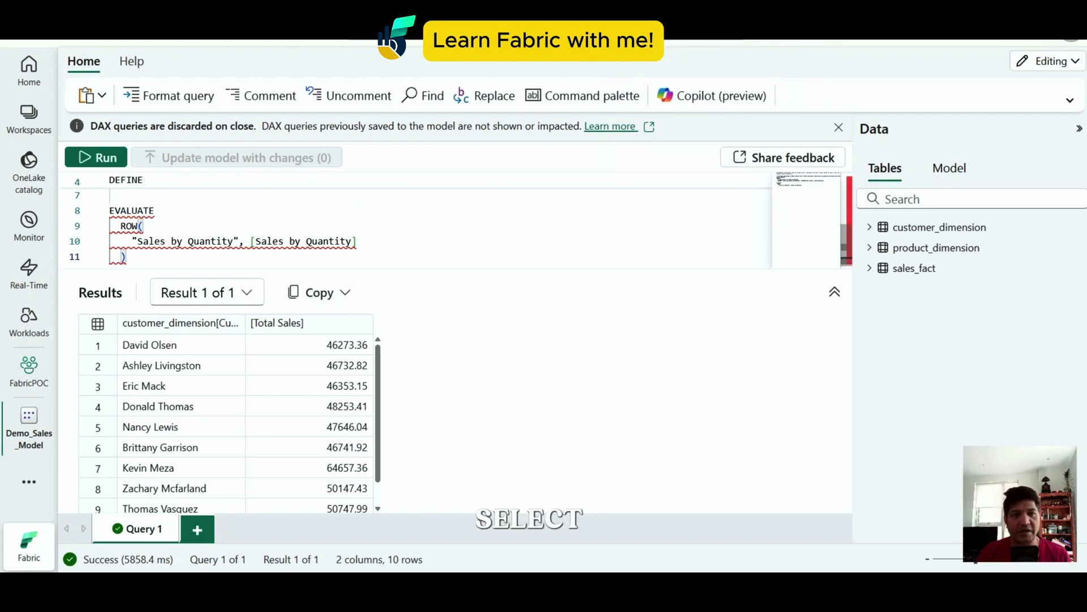
# Remove the AI-generated code warning from the Sales by Quantity query and run it
pyautogui.scroll(3, 415, 221)
pyautogui.moveTo(267, 206); pyautogui.dragTo(108, 190)
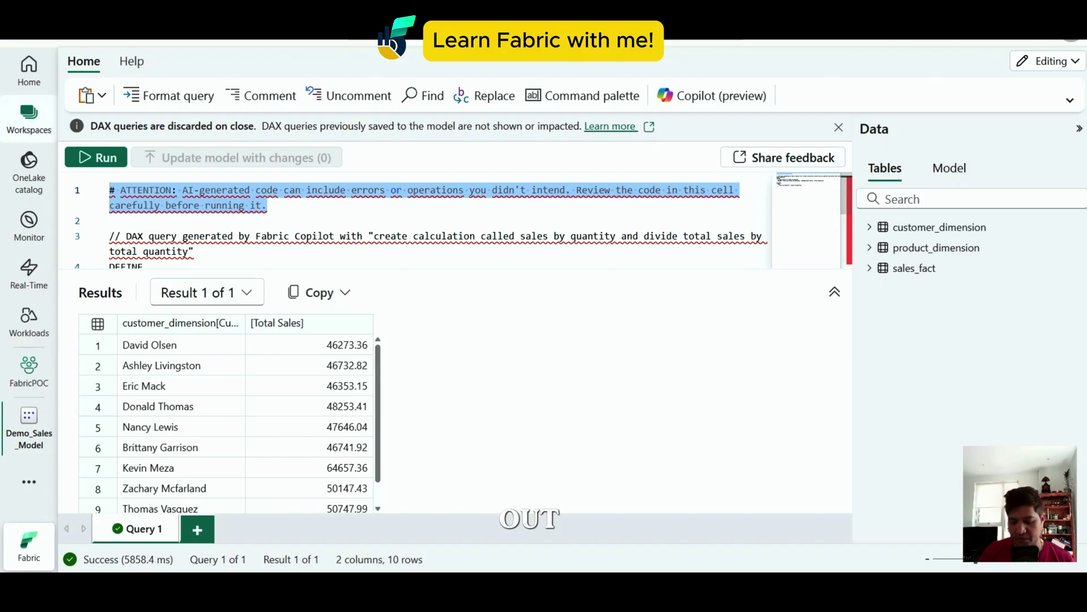
pyautogui.press('Delete')
pyautogui.press('Delete')
pyautogui.press('F5')
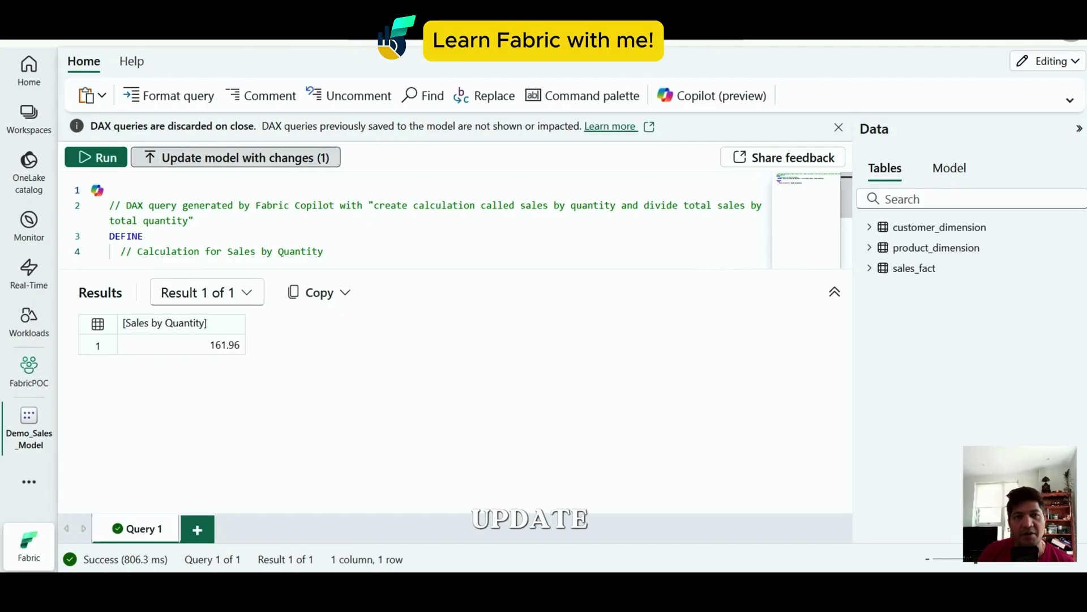
# Update the semantic model with the Sales by Quantity measure defined in the query
pyautogui.click(235, 157)
pyautogui.click(543, 331)
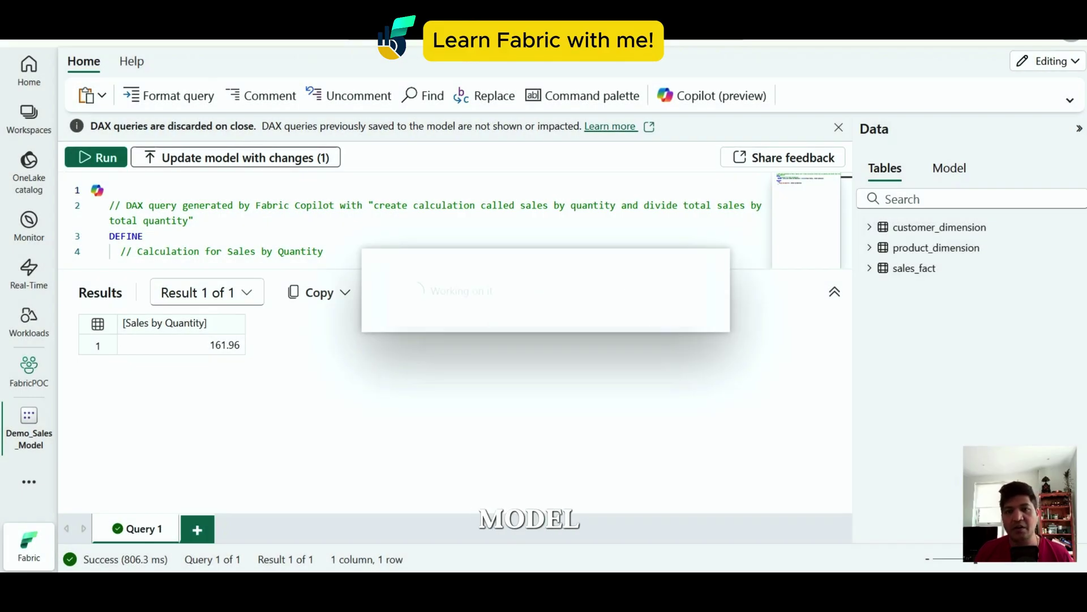